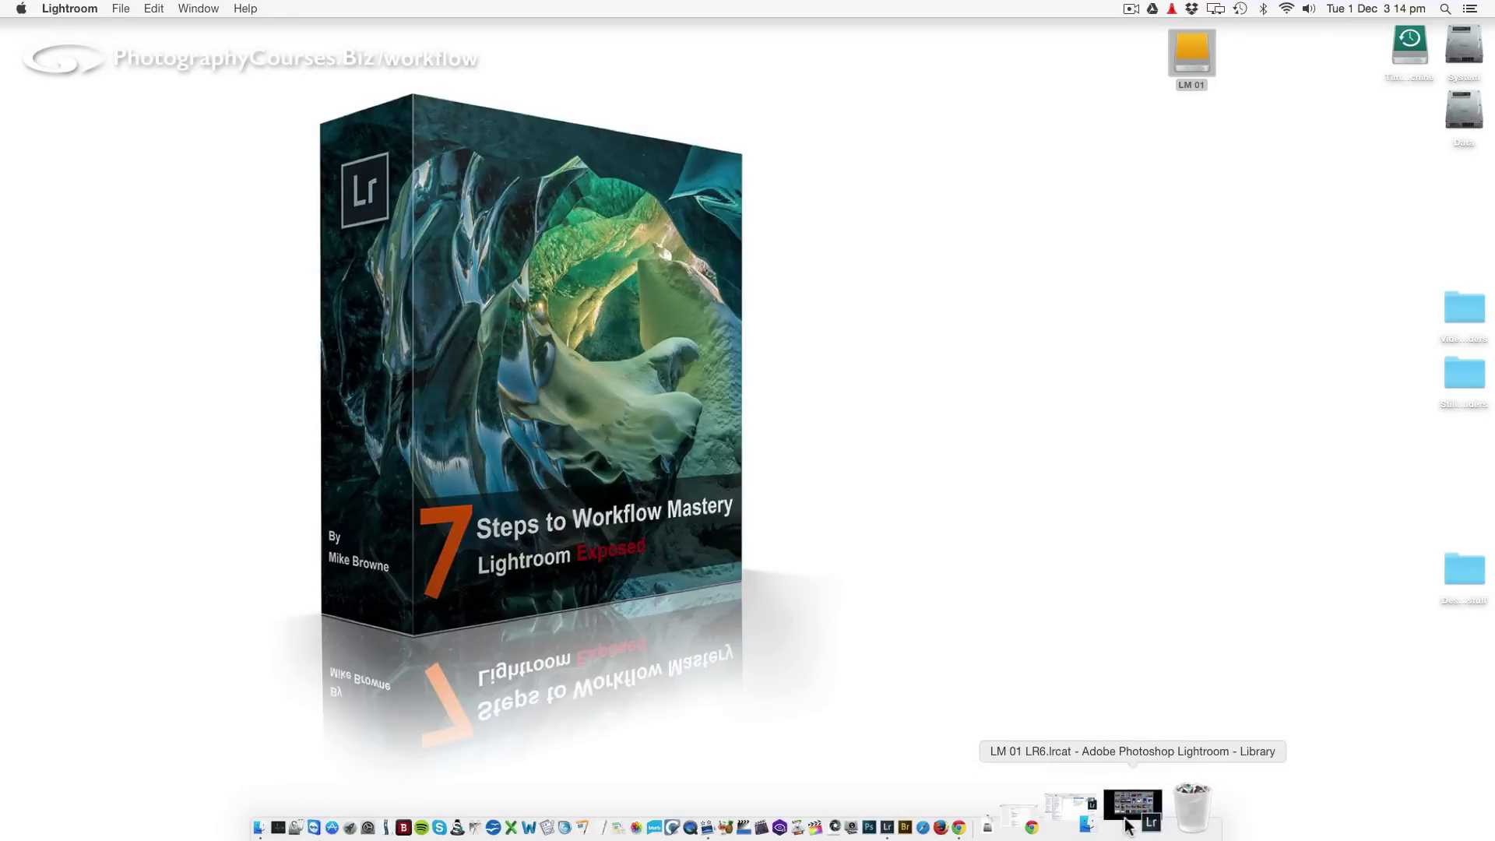
Bring Lightroom back on screen and open the PV181 Dissassociate collection showing its 16 photos
left_click(1124, 824)
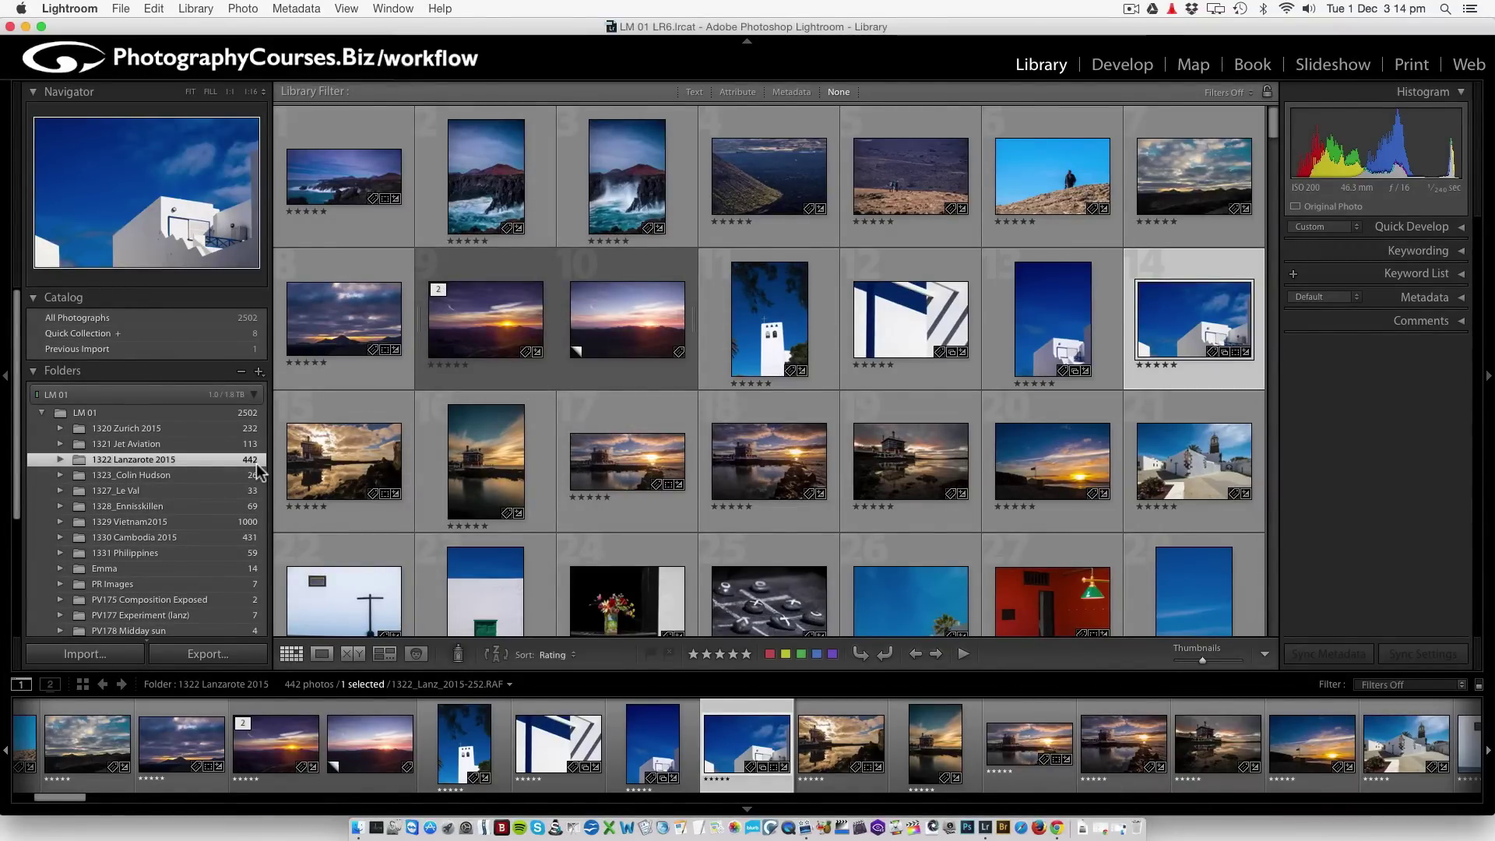
scroll(771, 518, "down", 10)
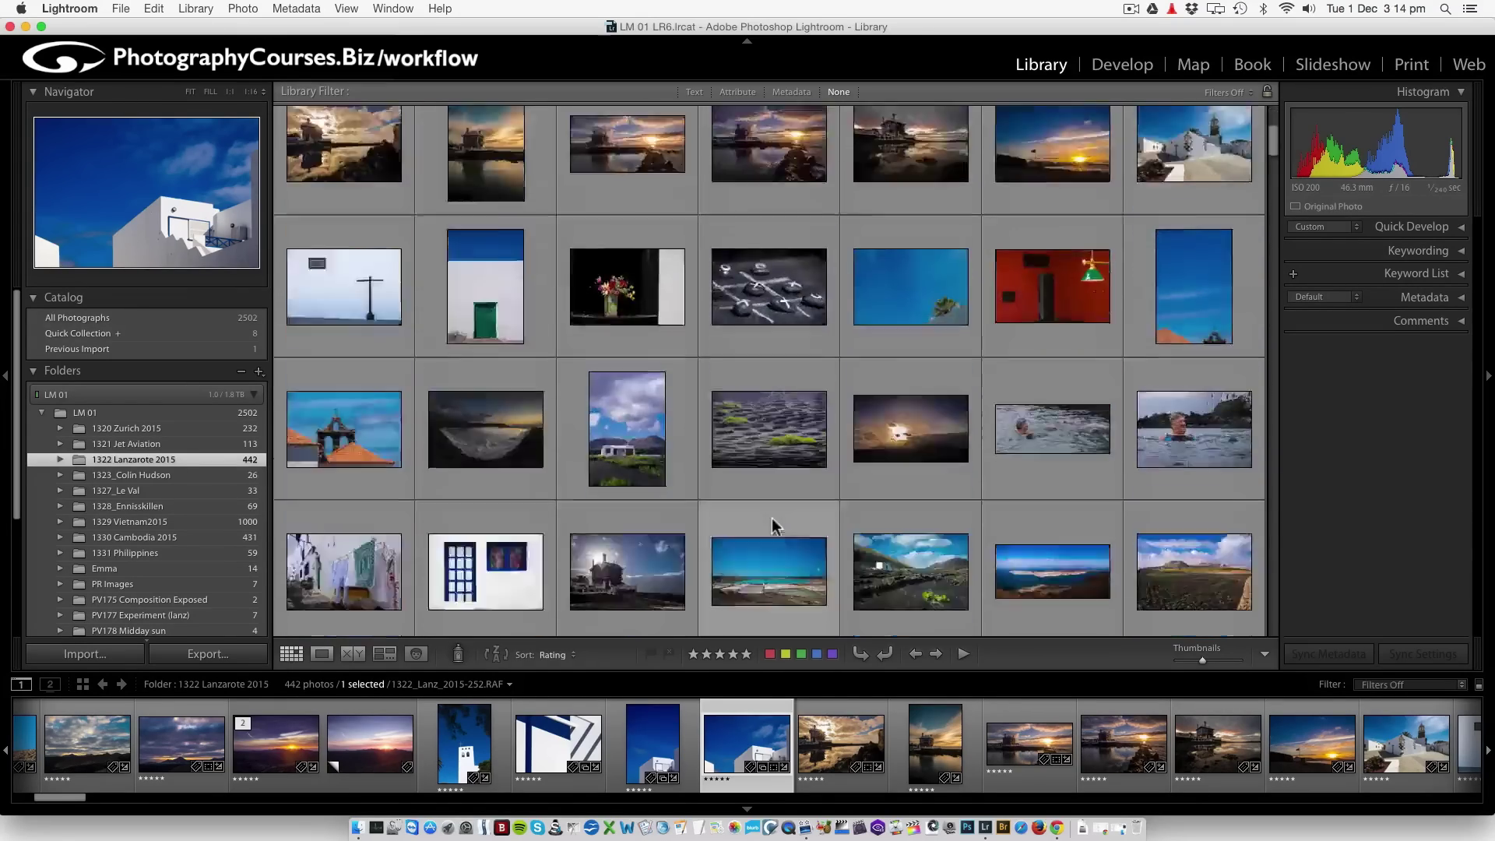
scroll(773, 518, "up", 10)
scroll(773, 527, "down", 10)
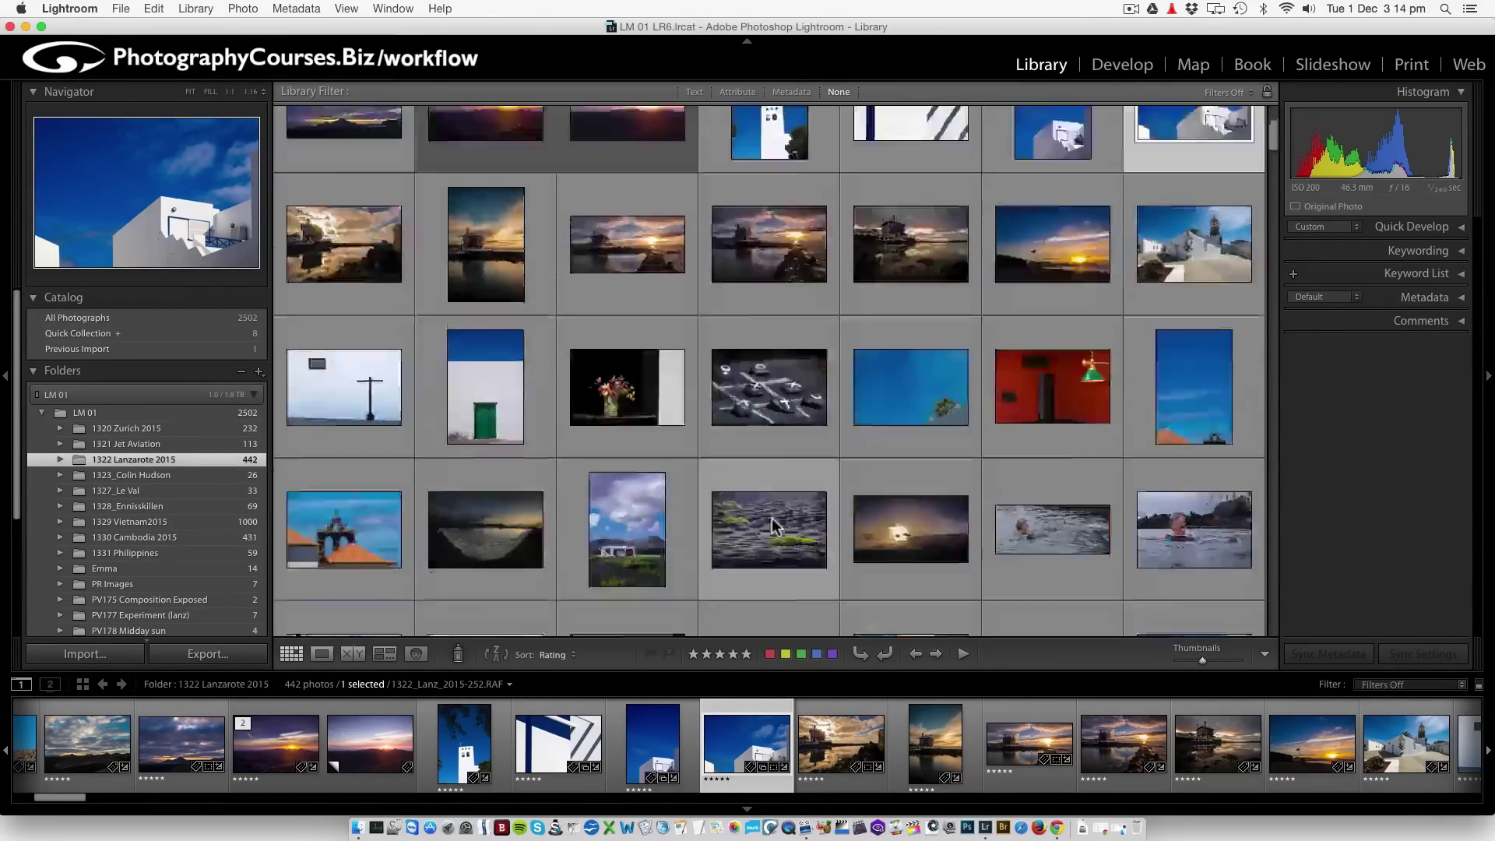
scroll(773, 527, "up", 10)
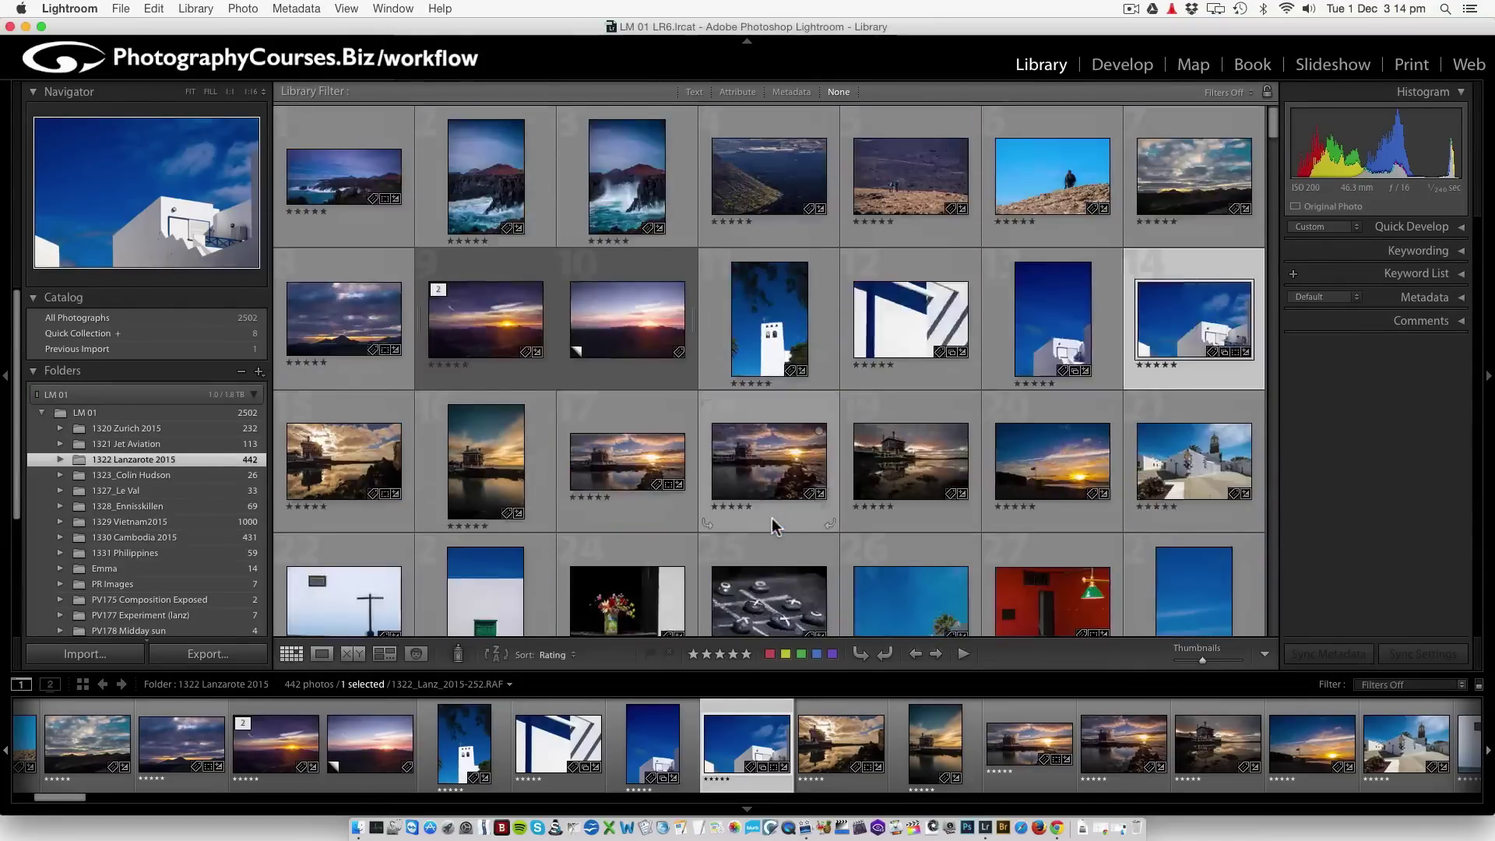
scroll(181, 443, "down", 5)
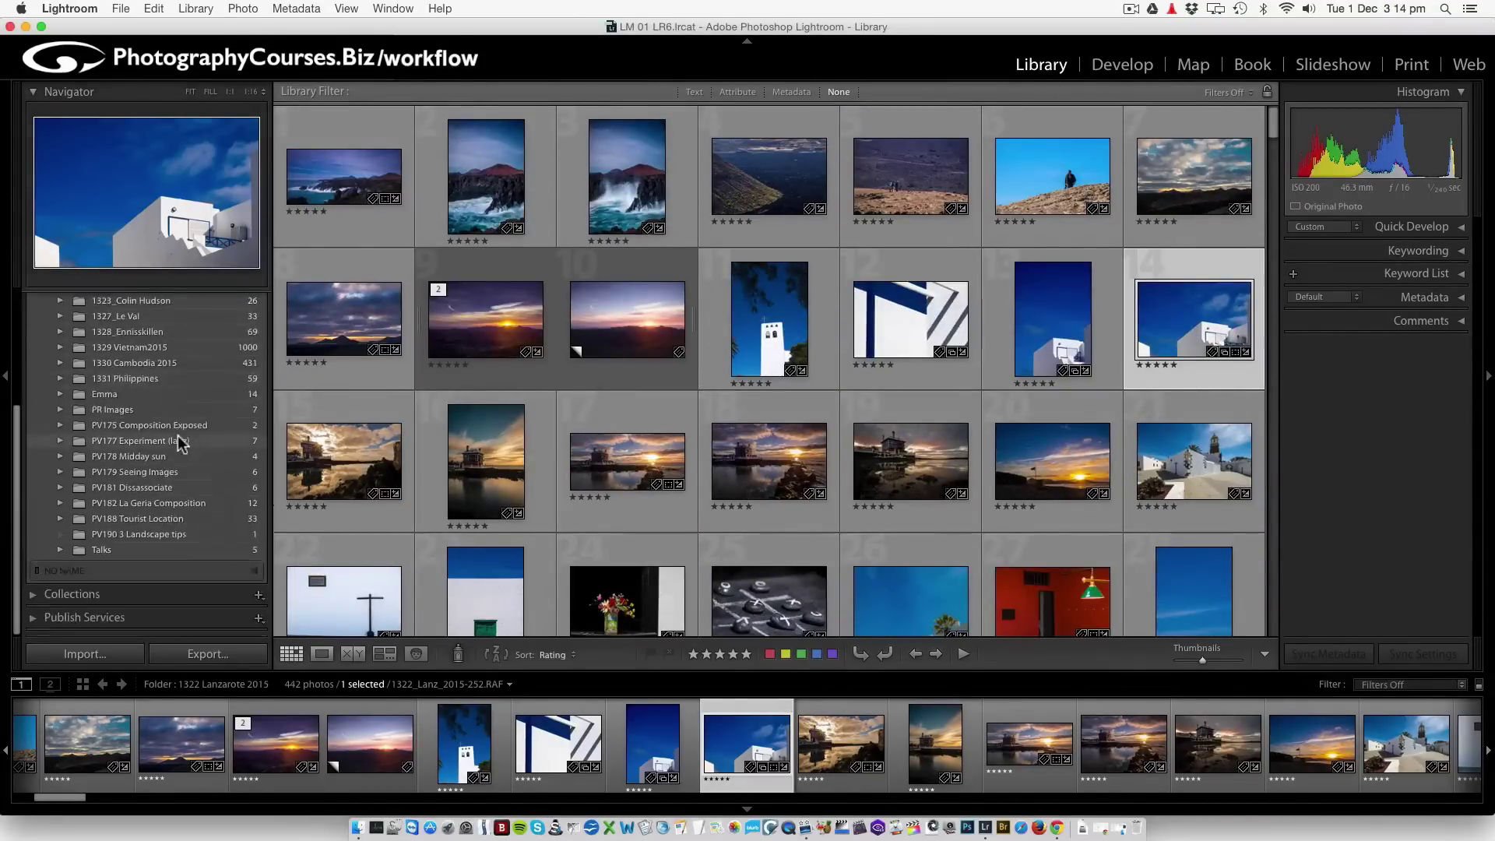
left_click(32, 595)
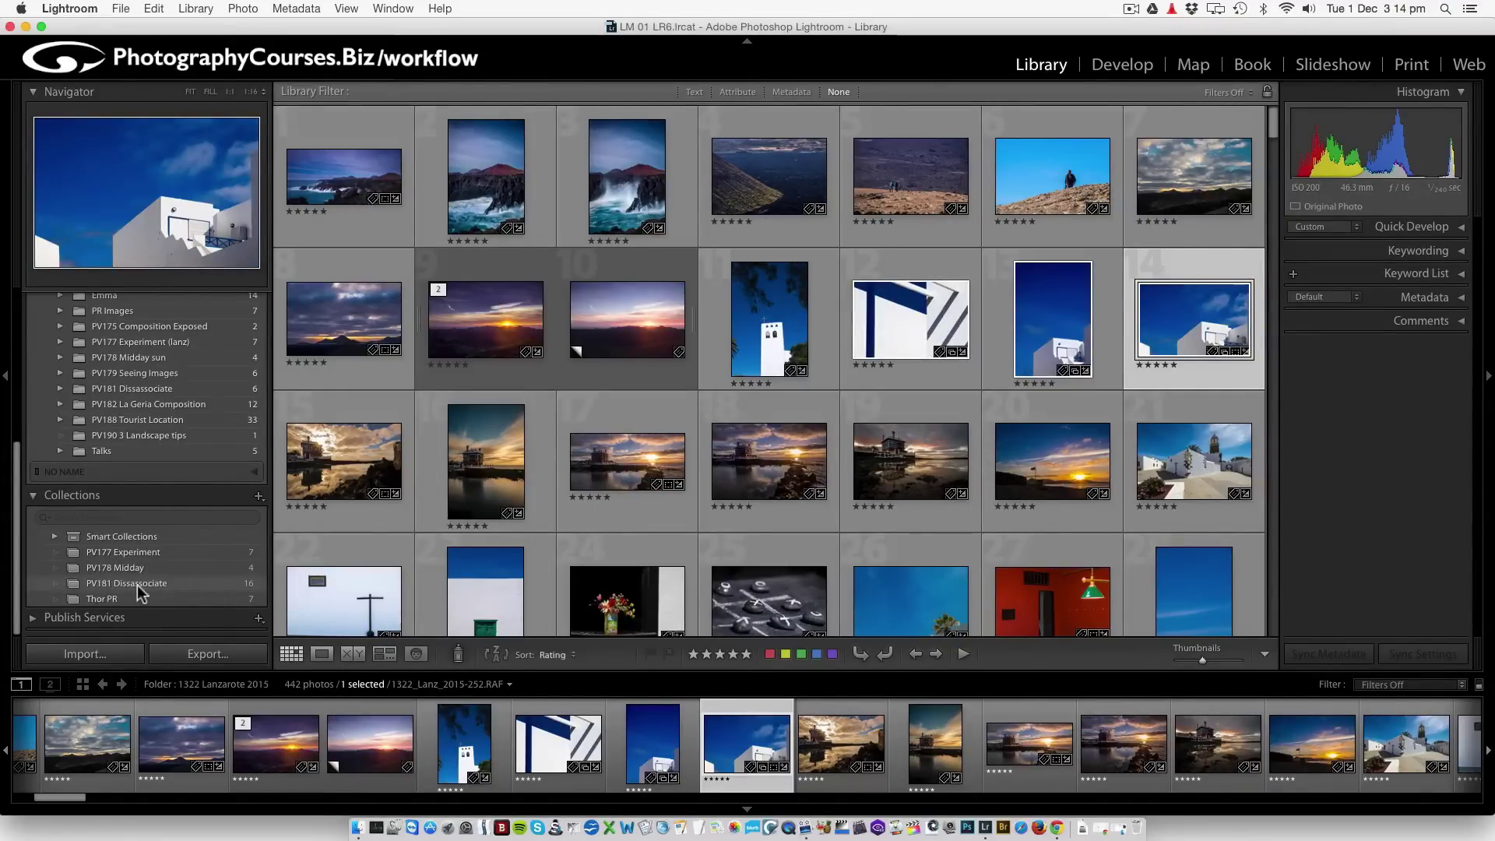
left_click(183, 587)
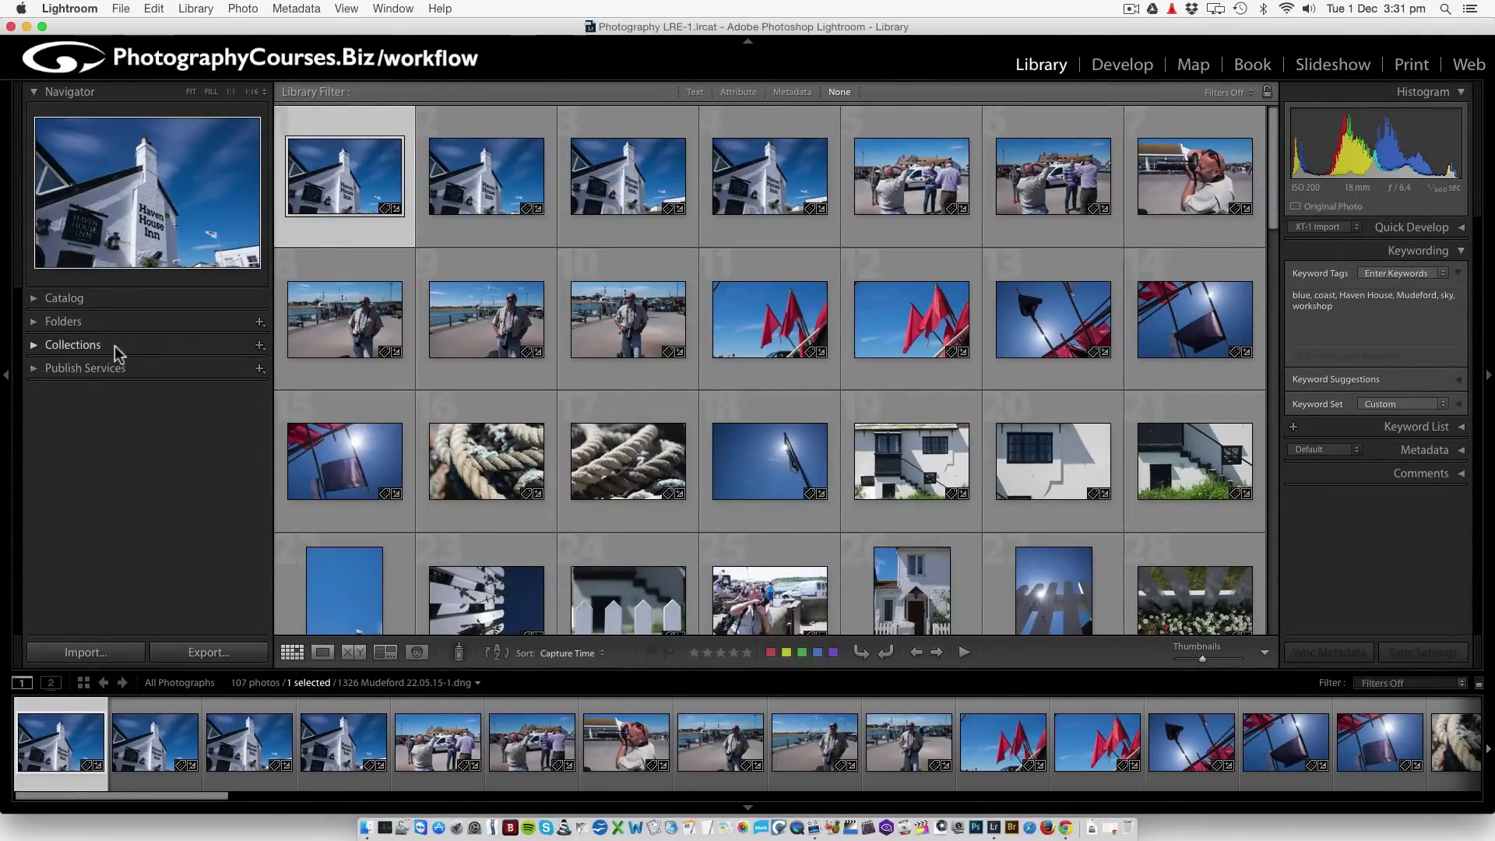
Expand the Collections panel in the left sidebar, leaving its panel options unchanged
right_click(171, 351)
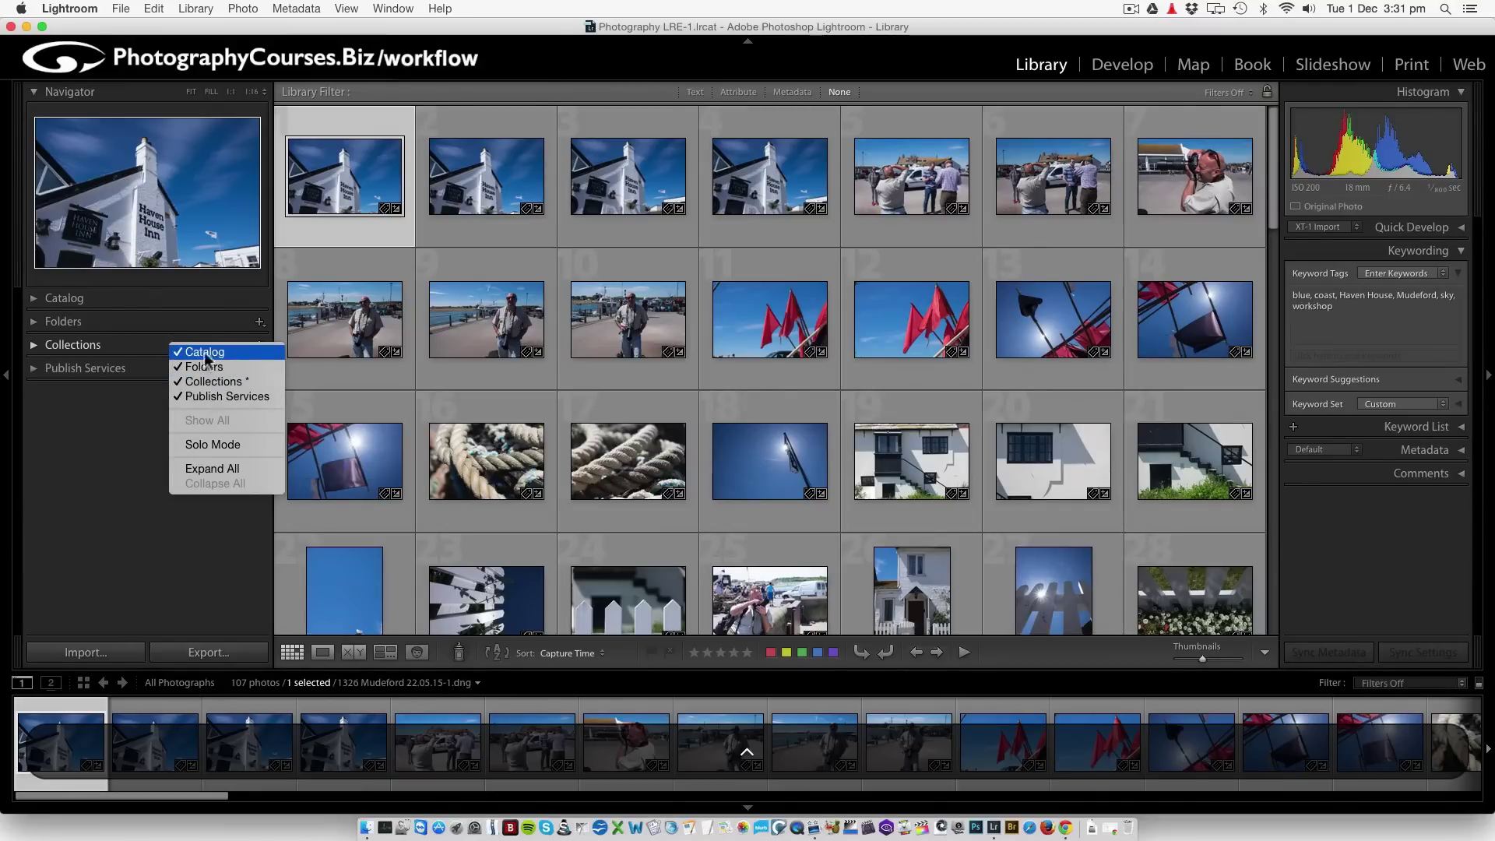
left_click(125, 347)
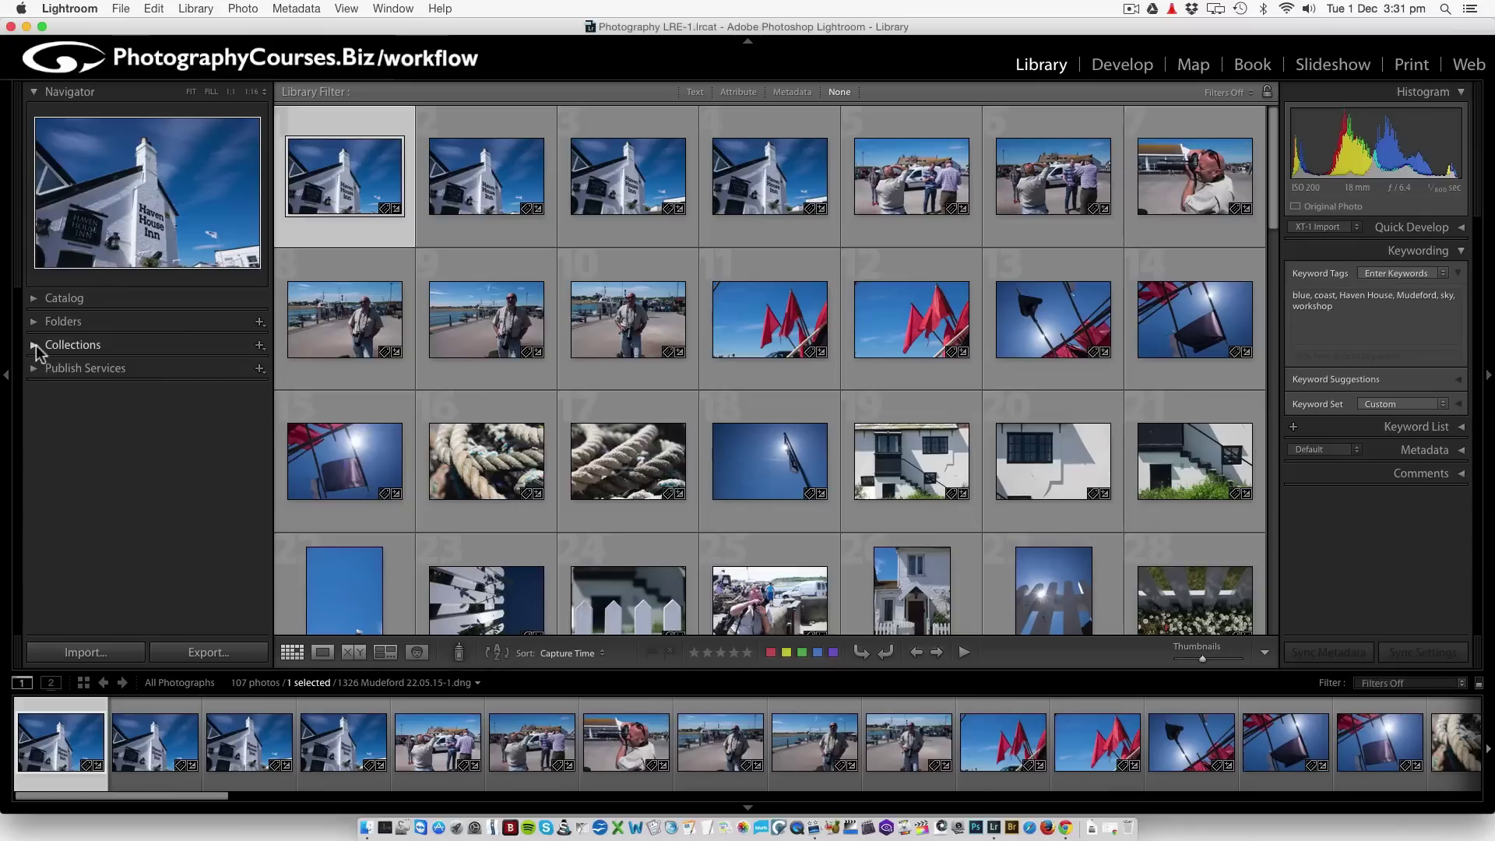
left_click(34, 345)
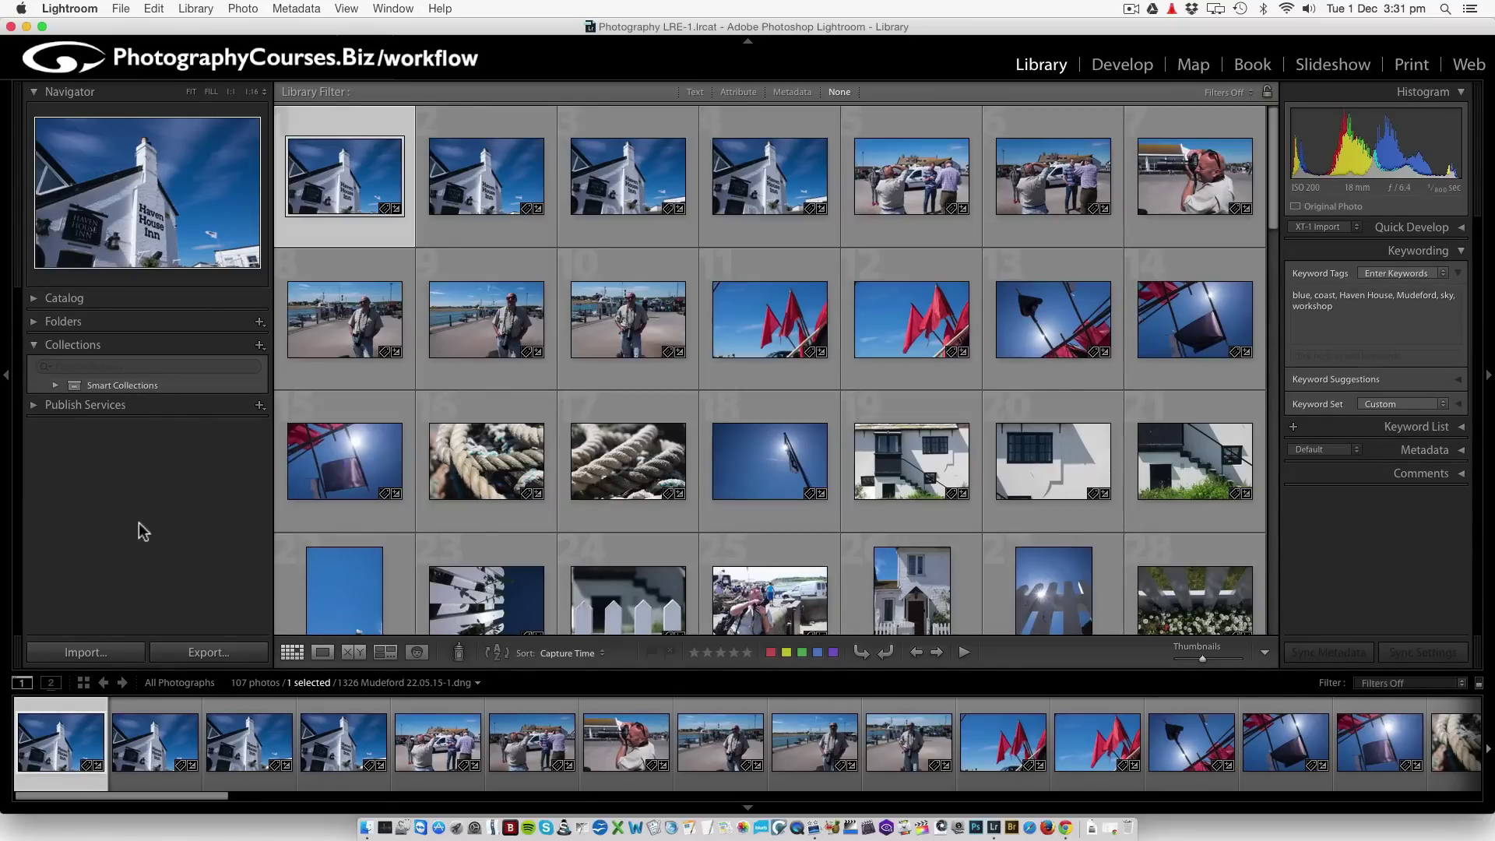
Create a regular collection named 'Flowers' and open it, showing 0 photos
left_click(260, 345)
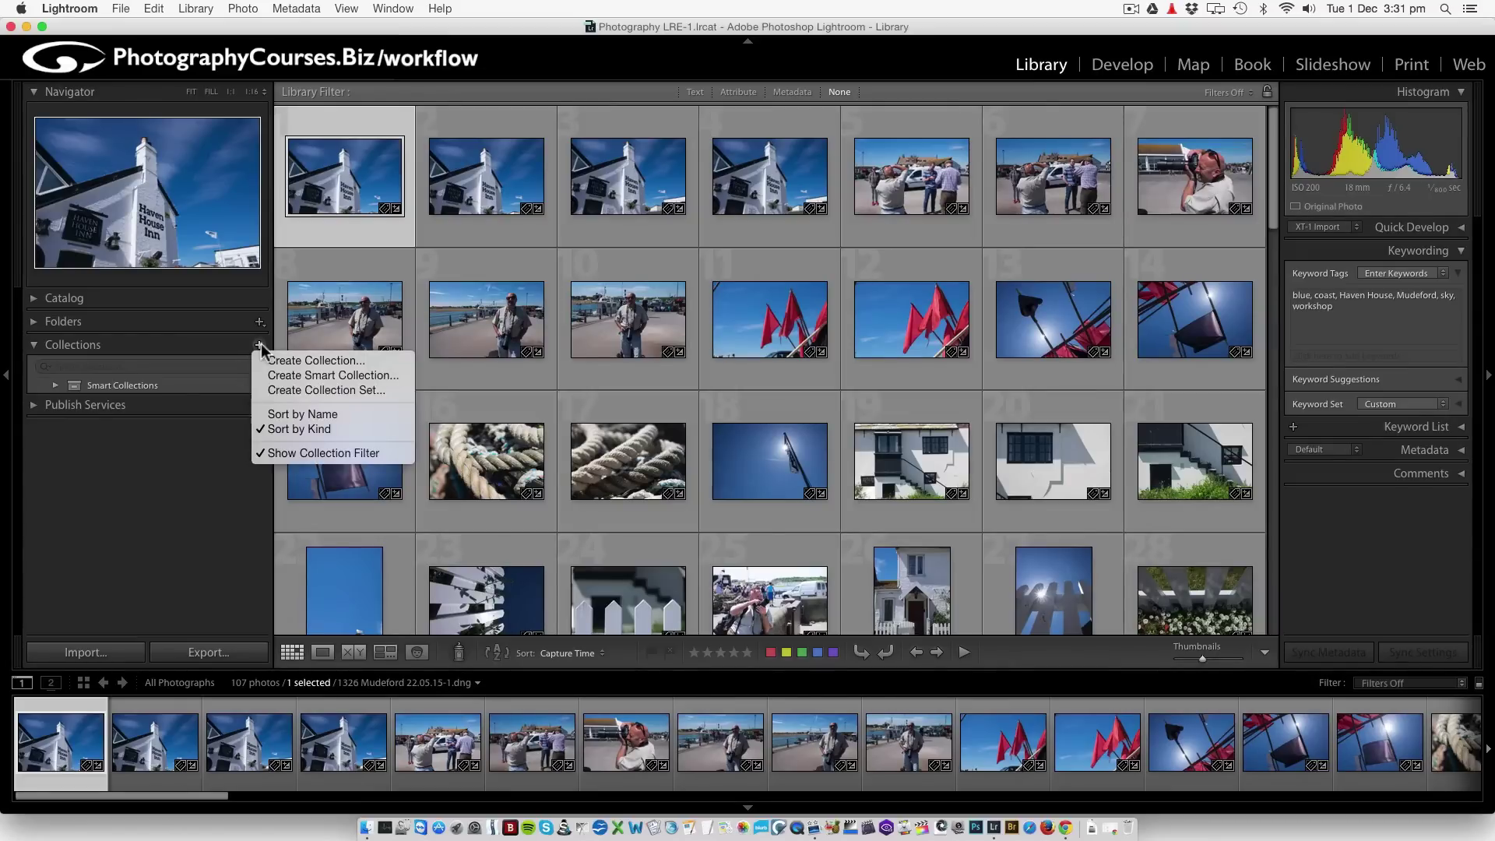
left_click(330, 362)
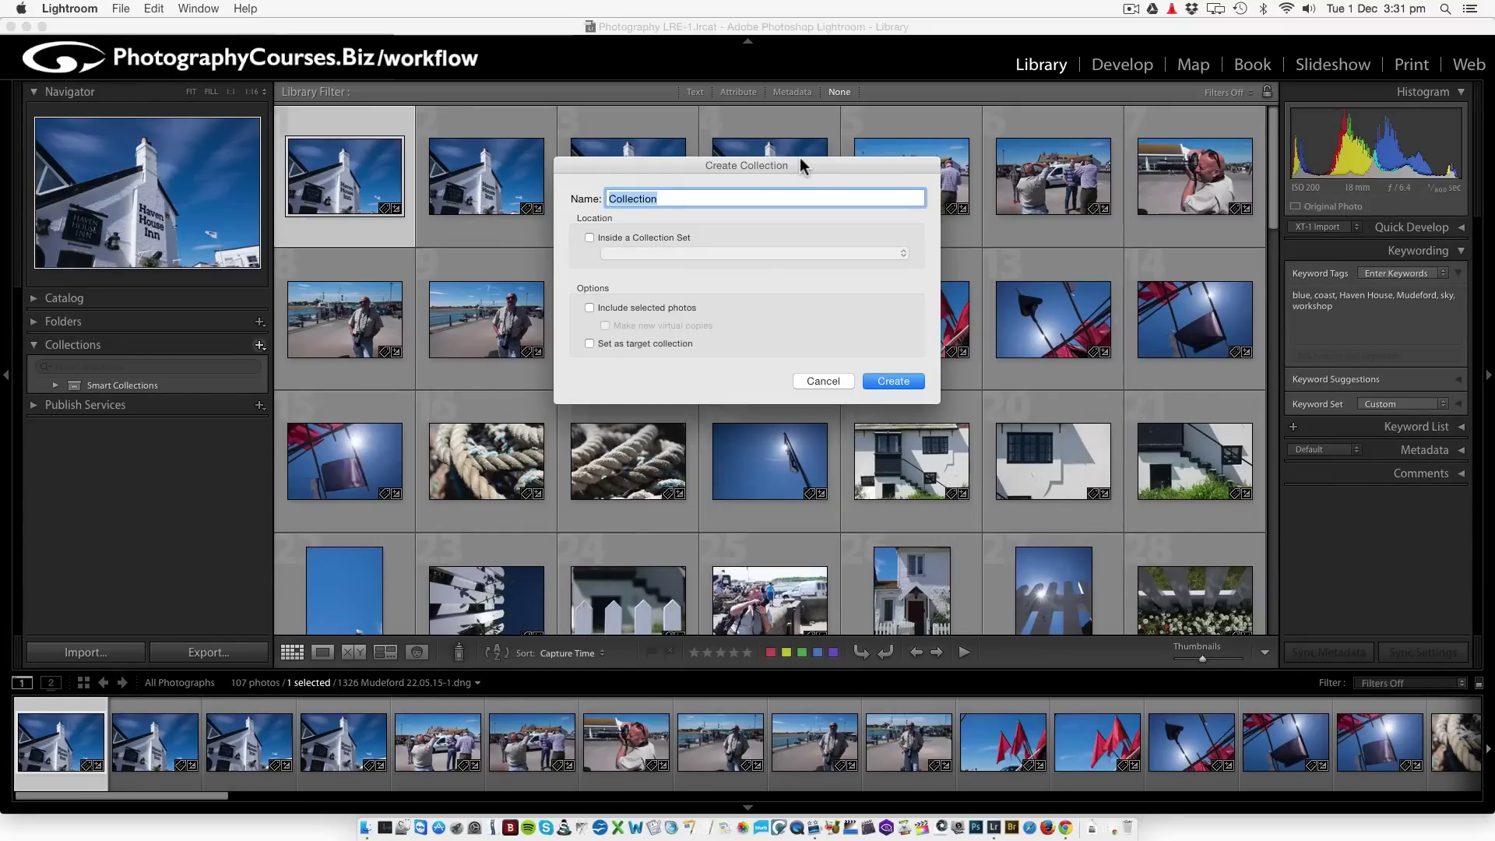
type("Flowers")
left_click(908, 381)
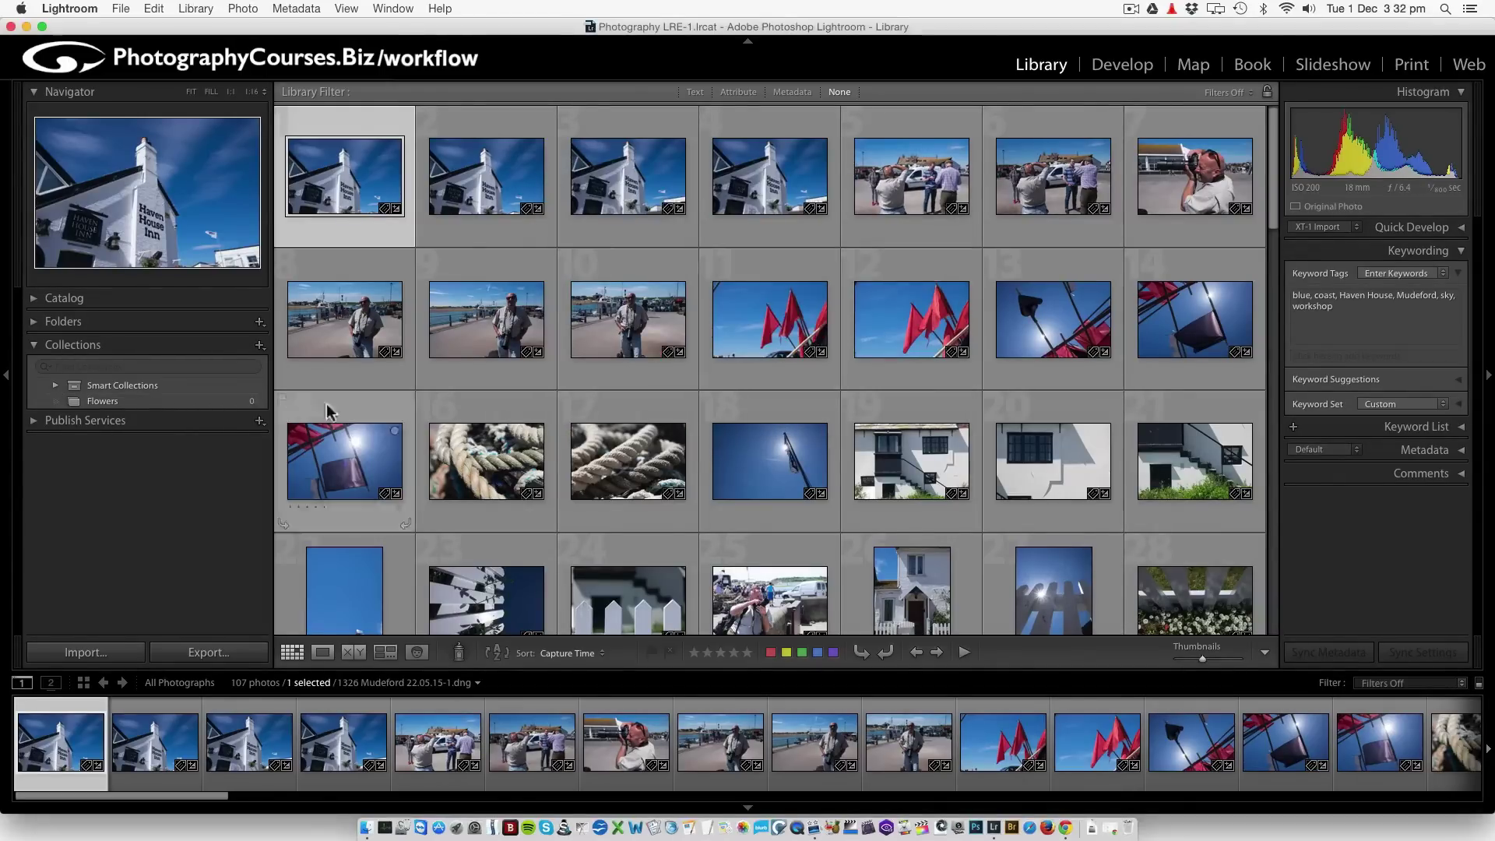
left_click(129, 401)
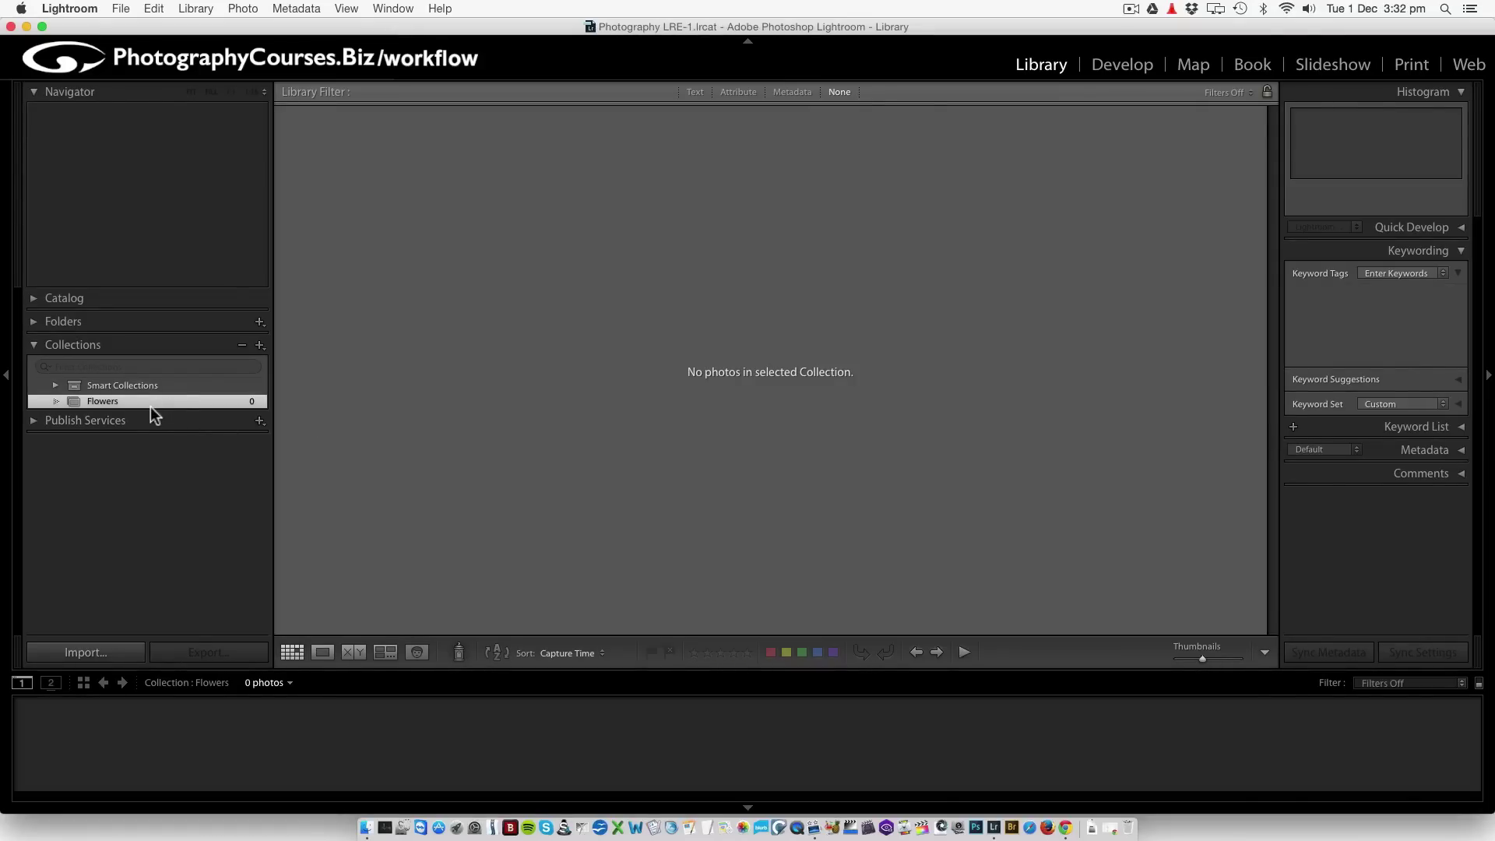
Show the Mudeford 22.05.15 RAW folder's 89 photos in the grid, after briefly viewing All Photographs
left_click(42, 323)
left_click(127, 420)
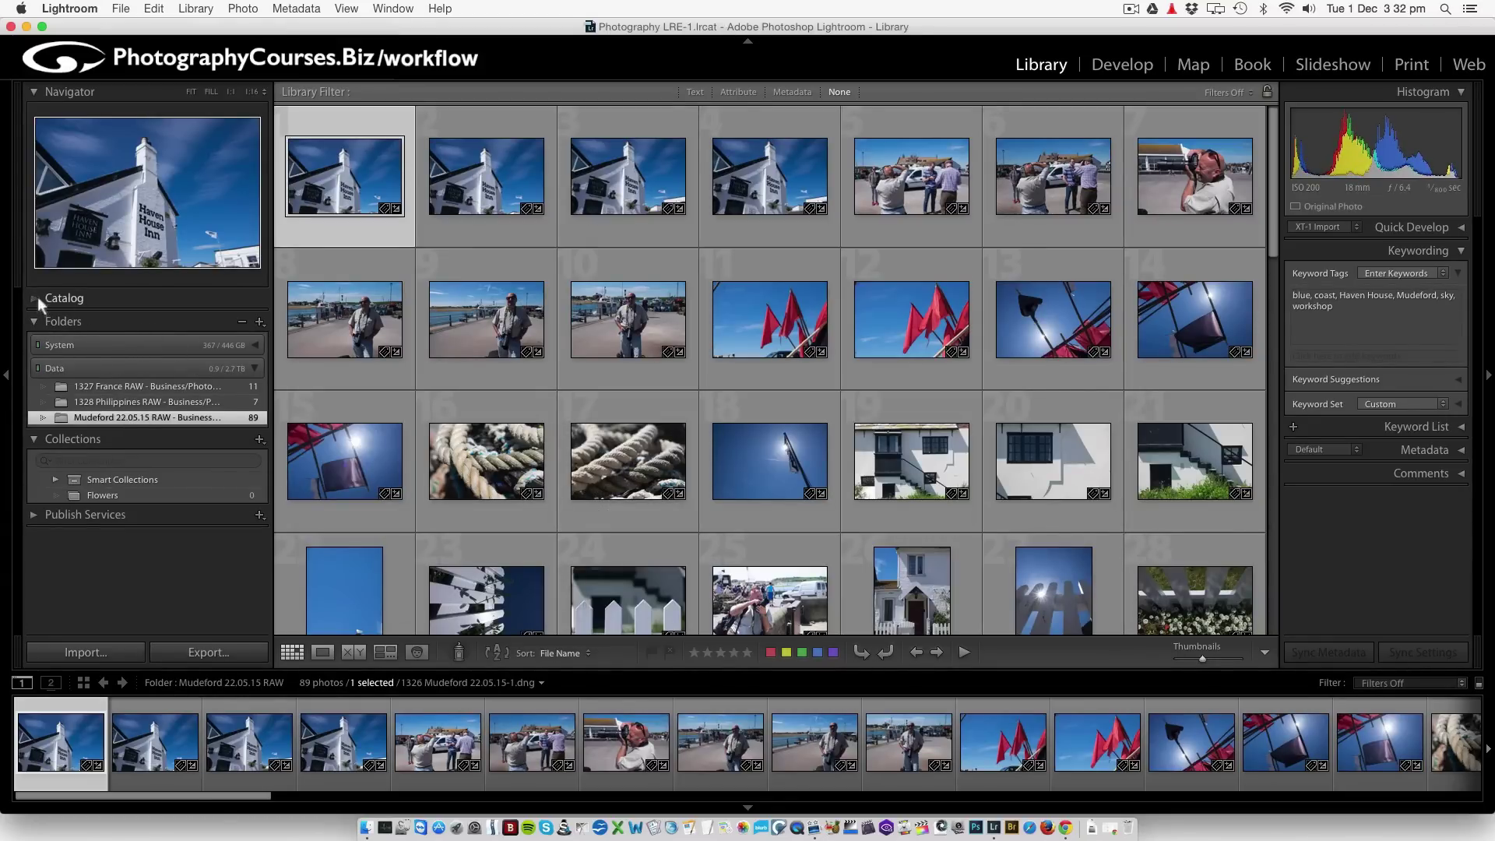
left_click(39, 300)
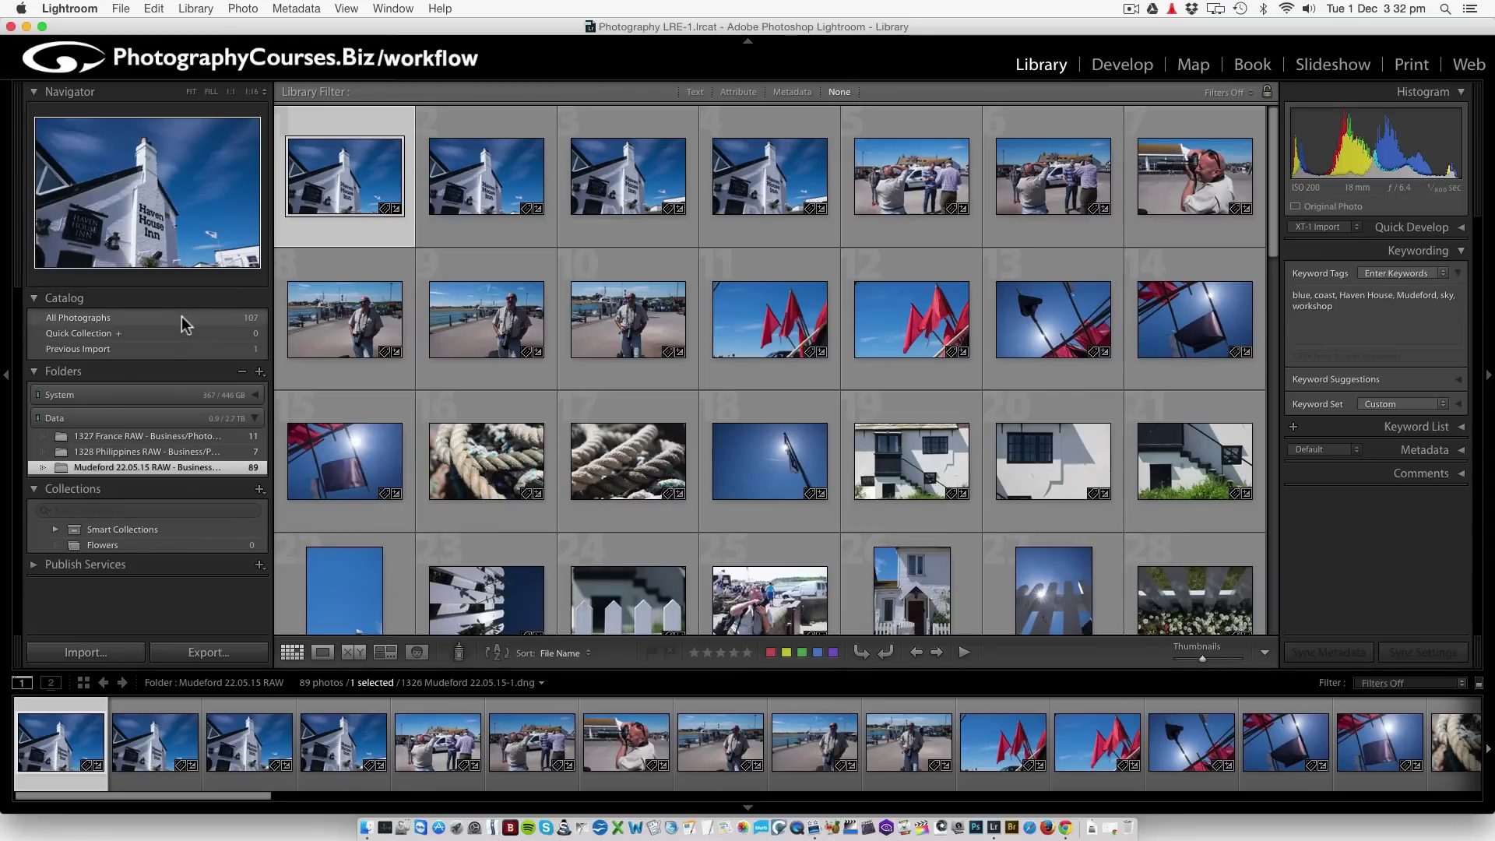
left_click(183, 318)
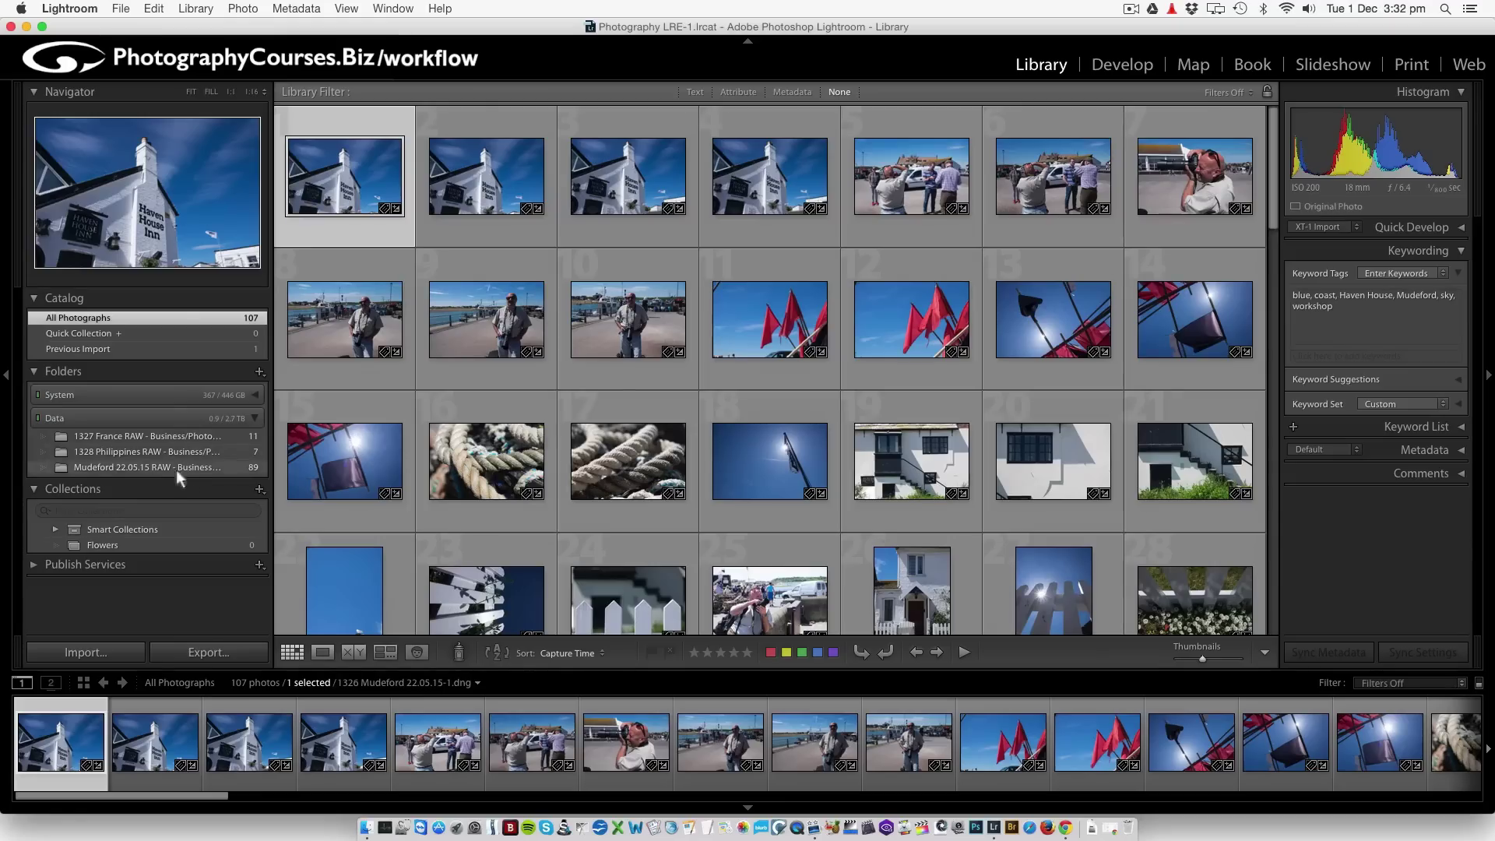
left_click(180, 468)
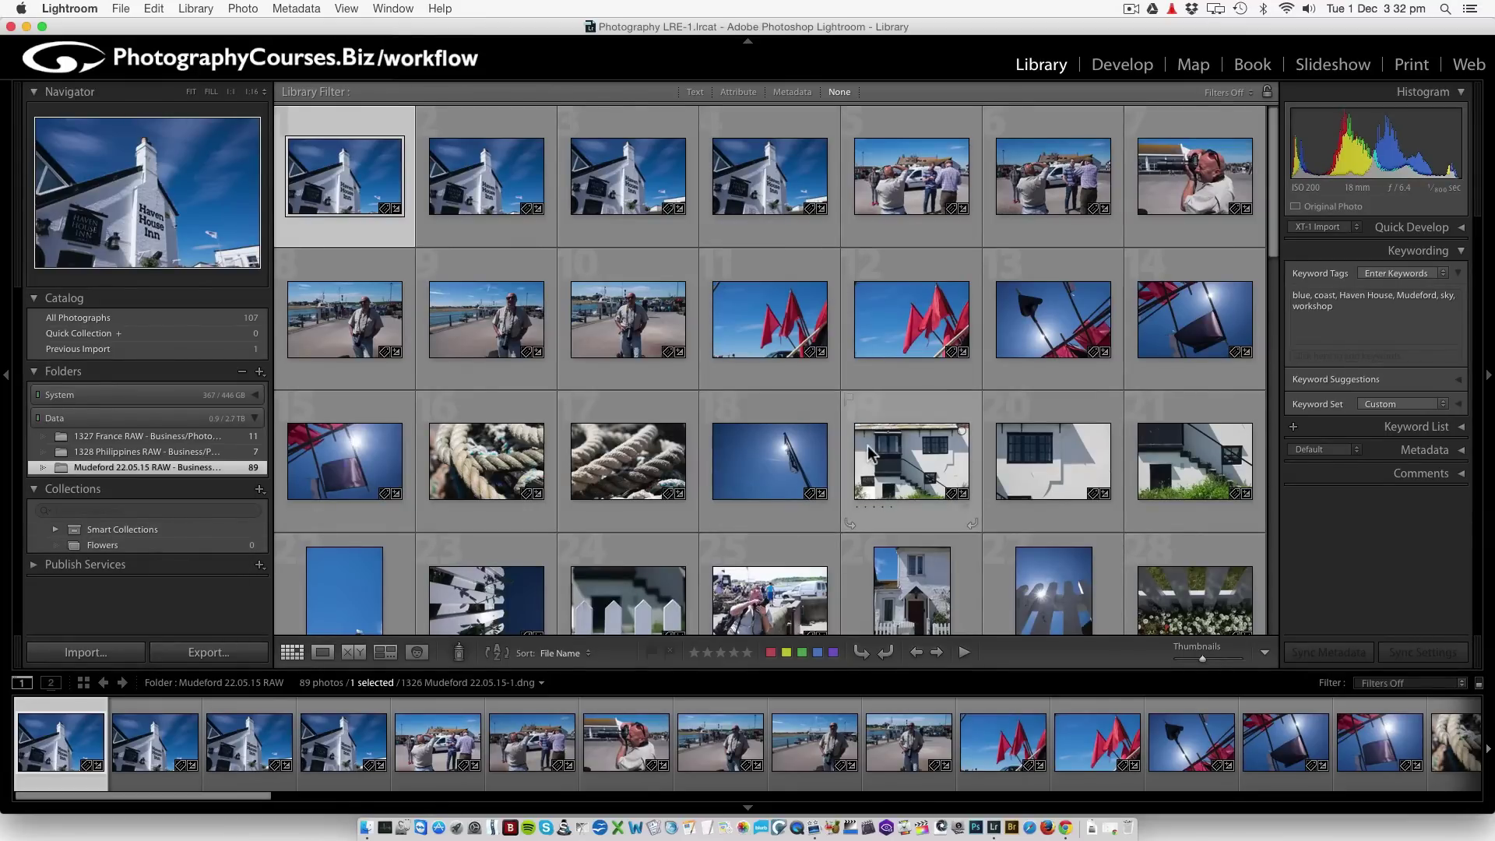
Select the purple flowers photo in the Mudeford folder grid
scroll(868, 445, "down", 3)
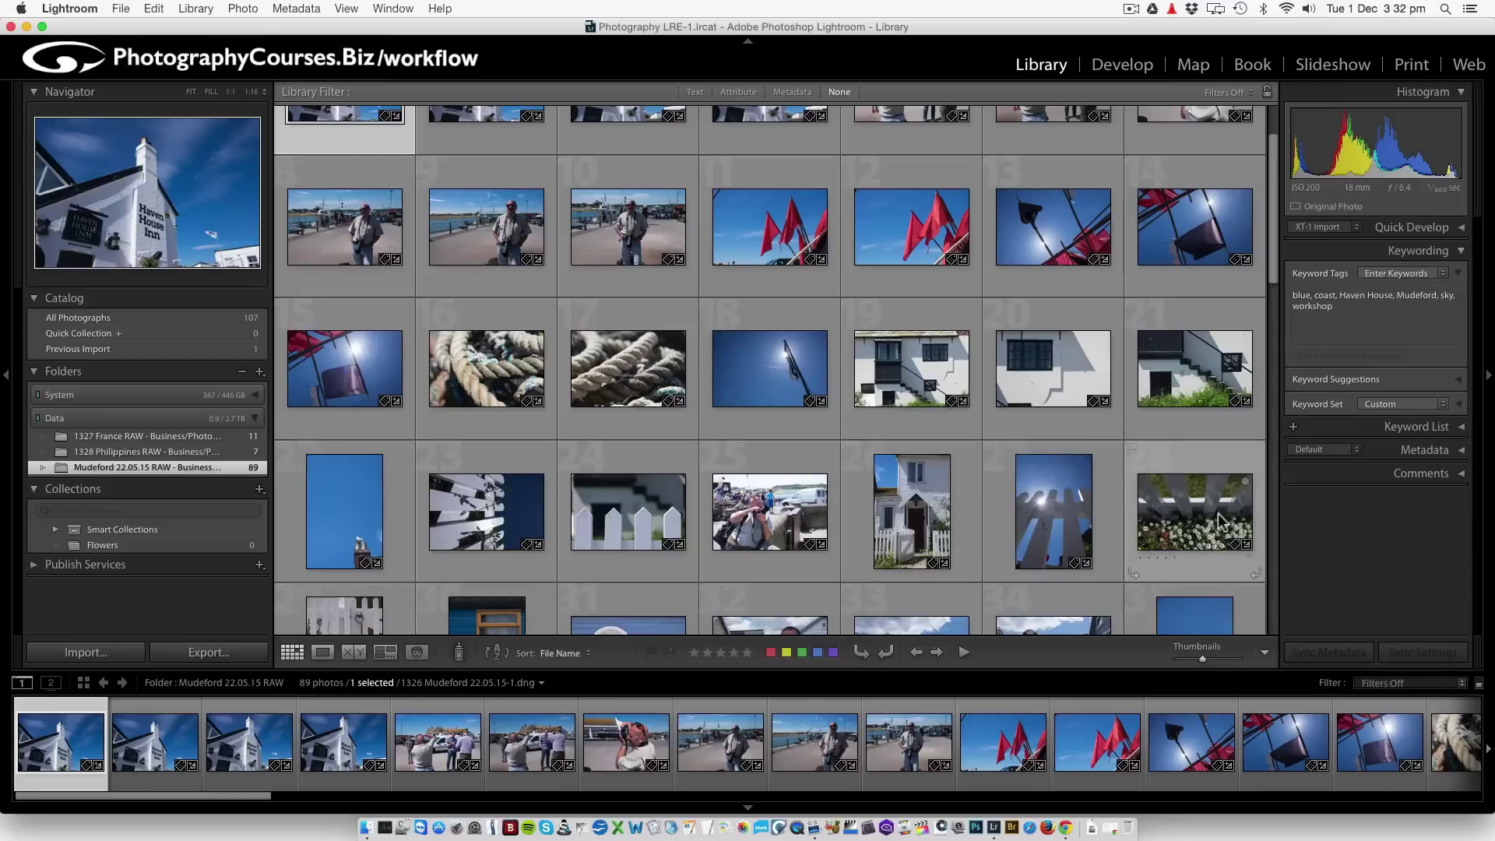
left_click(1221, 521)
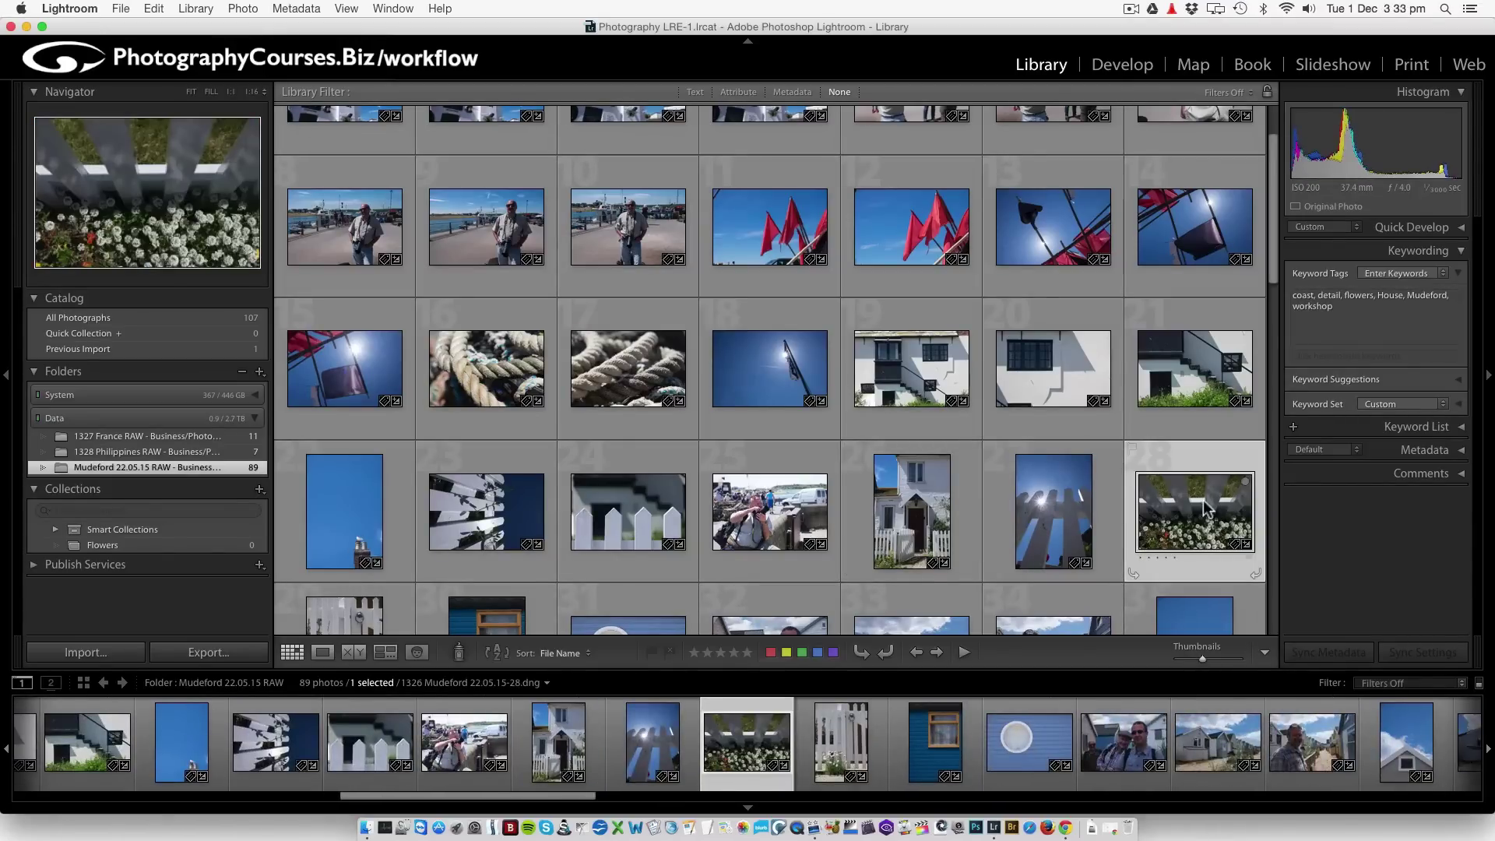
scroll(1180, 511, "down", 5)
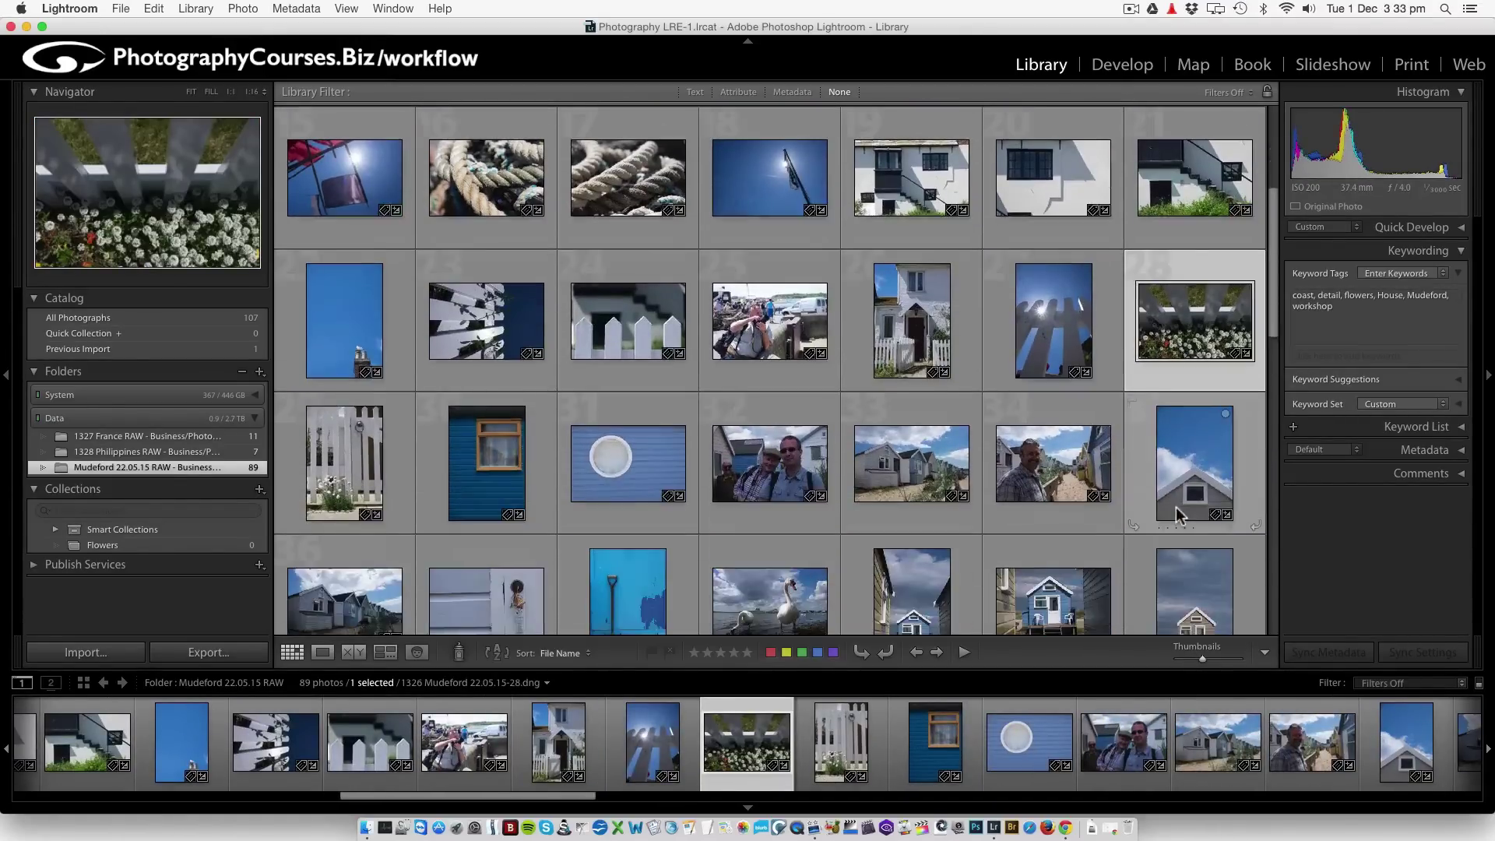
scroll(1180, 514, "down", 6)
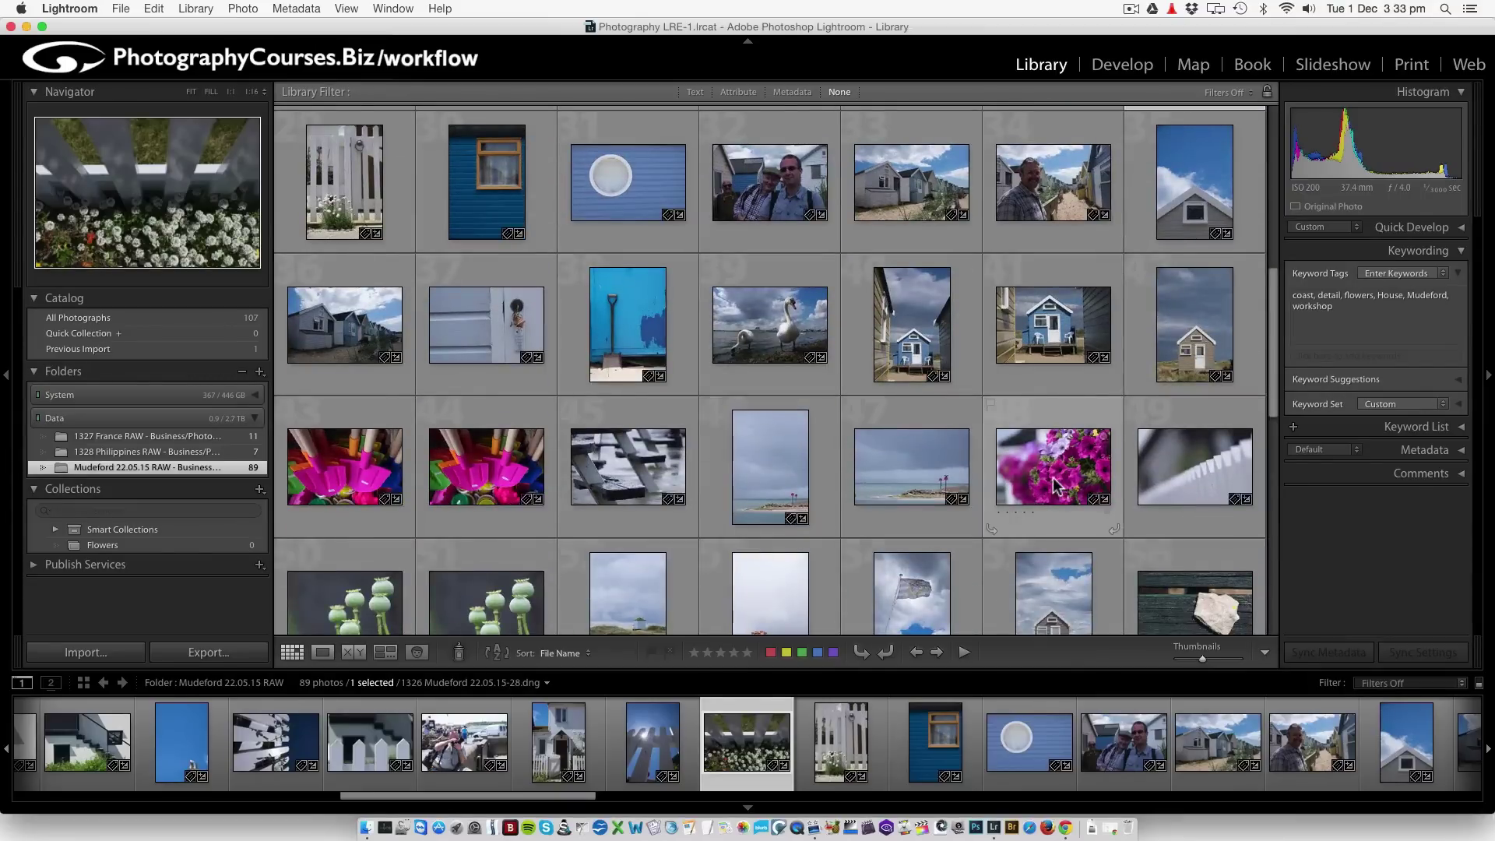
left_click(1055, 486, "super")
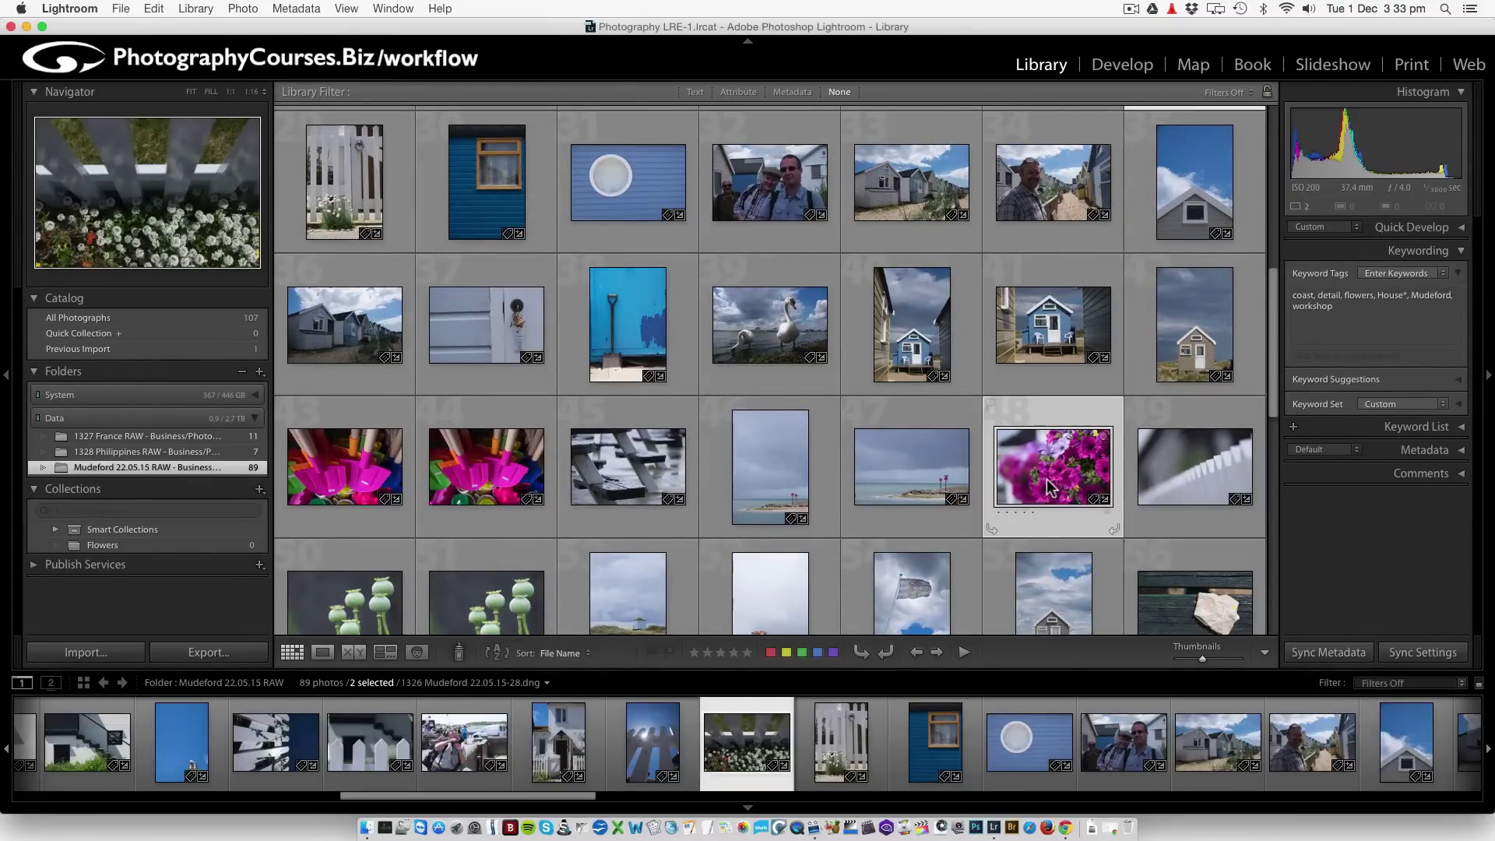
mouse_move(1049, 486)
left_mouse_down()
mouse_move(935, 468)
mouse_move(1027, 471)
left_mouse_up()
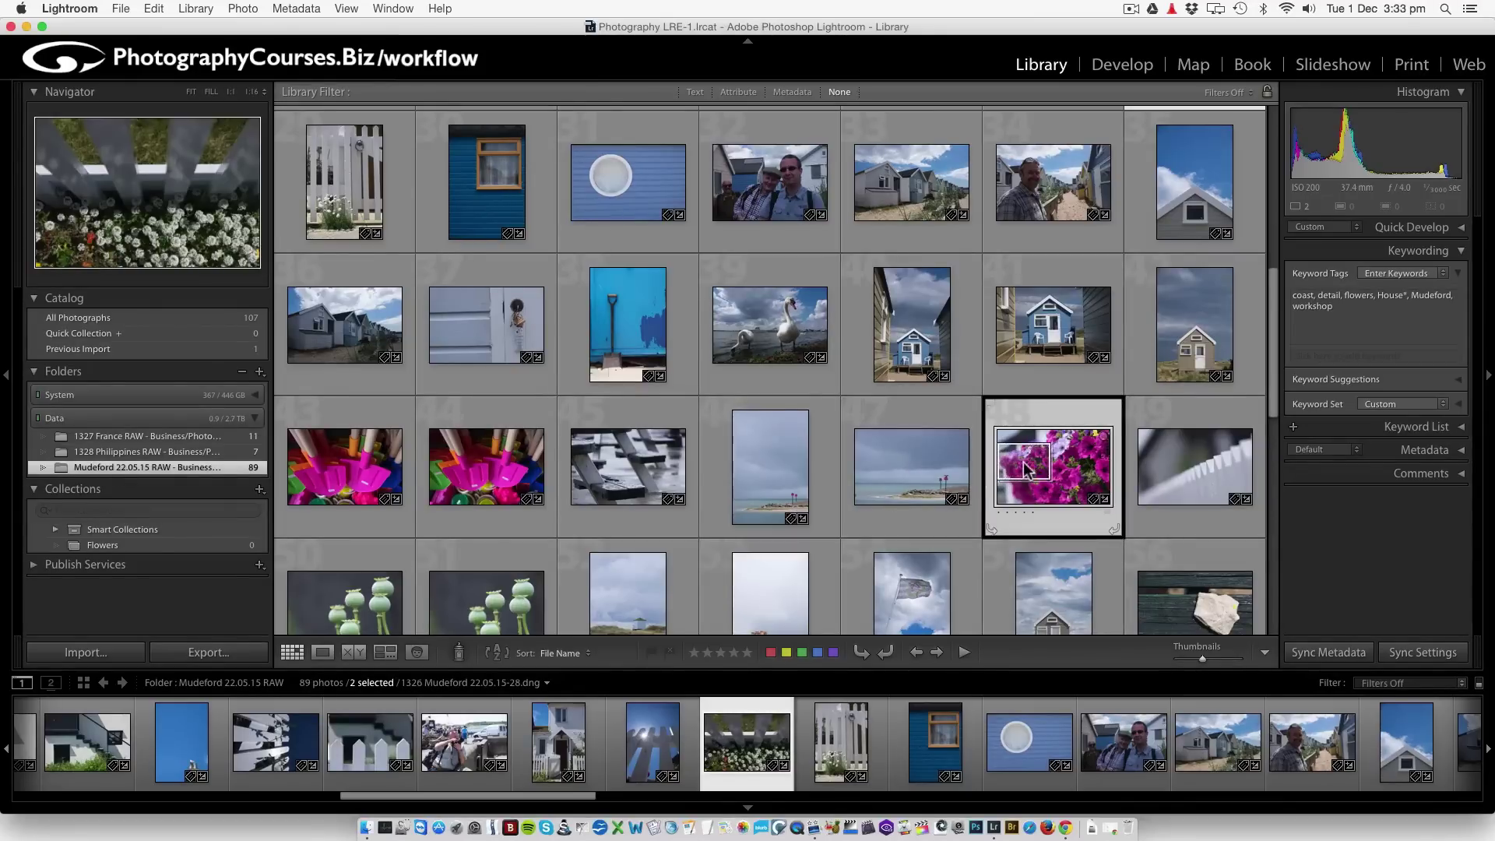
left_click(1046, 422)
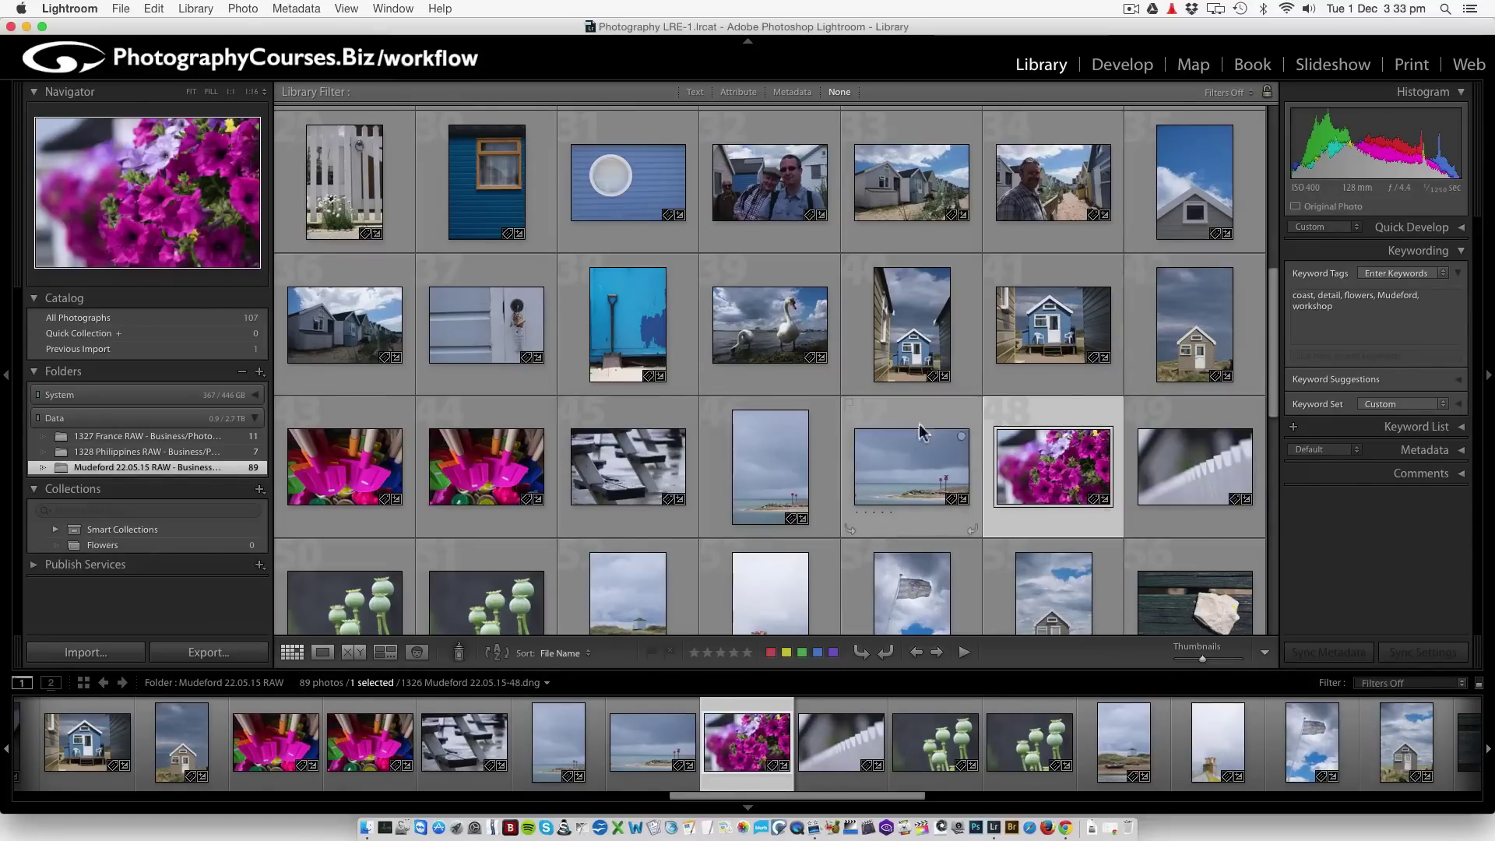
left_click_drag(1055, 476, 988, 468)
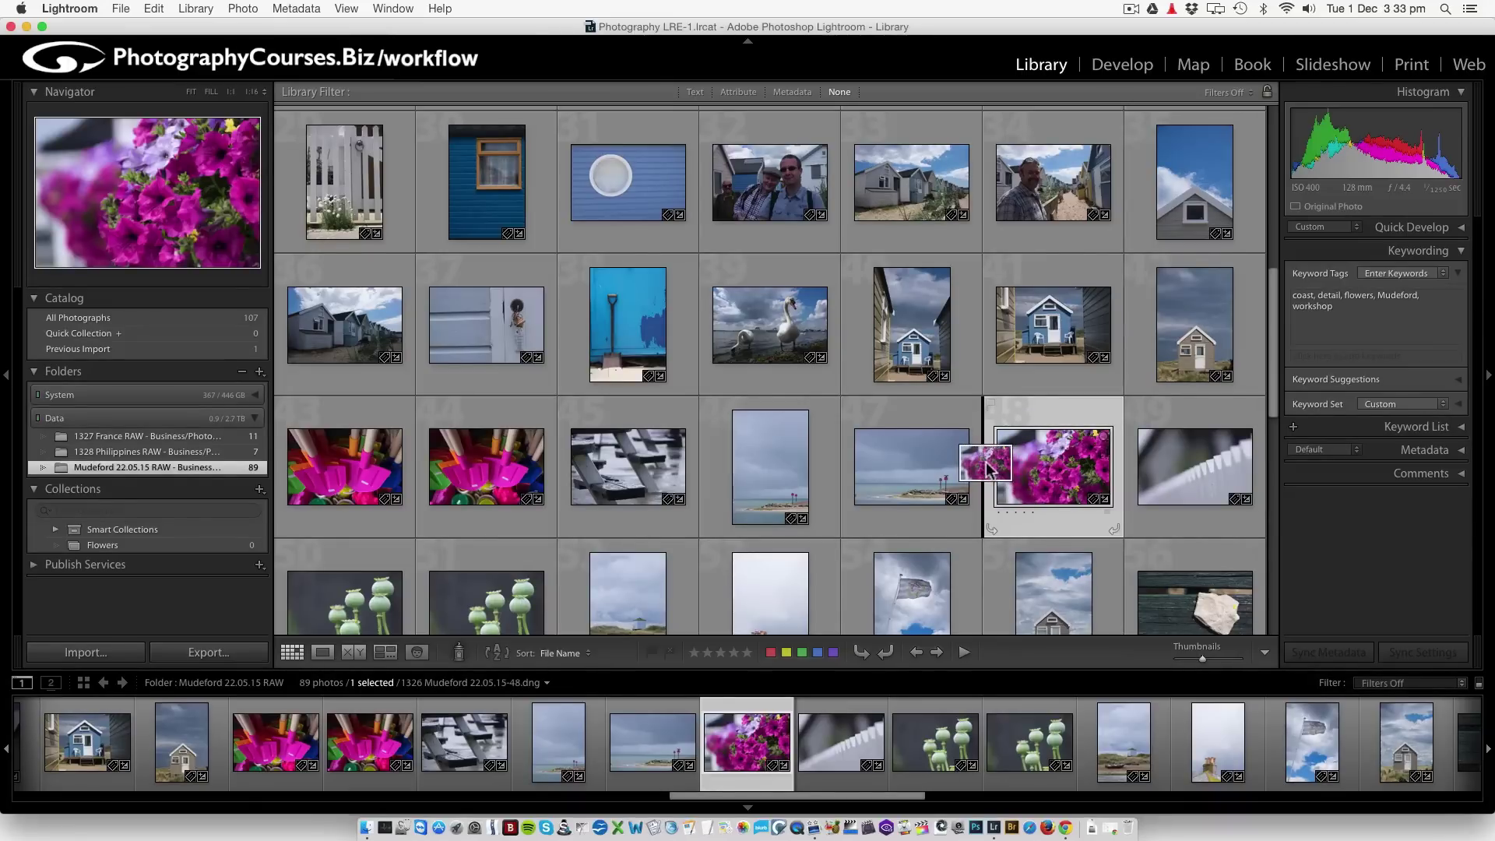
left_click_drag(987, 468, 1034, 467)
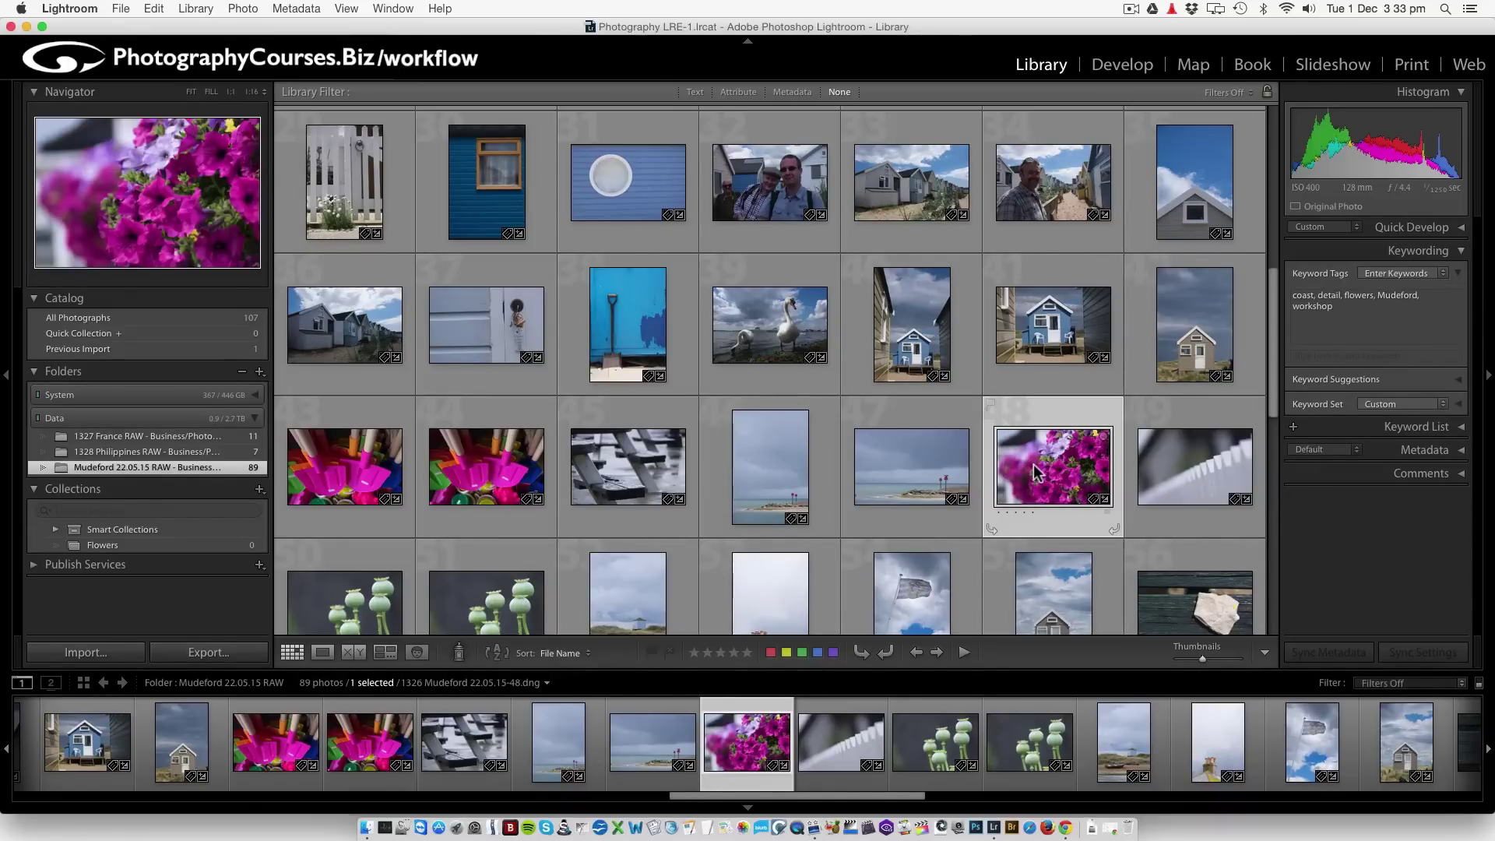
Add the white-flowers-beneath-the-fence photo and drag both photos into the Flowers collection
scroll(1034, 471, "up", 3)
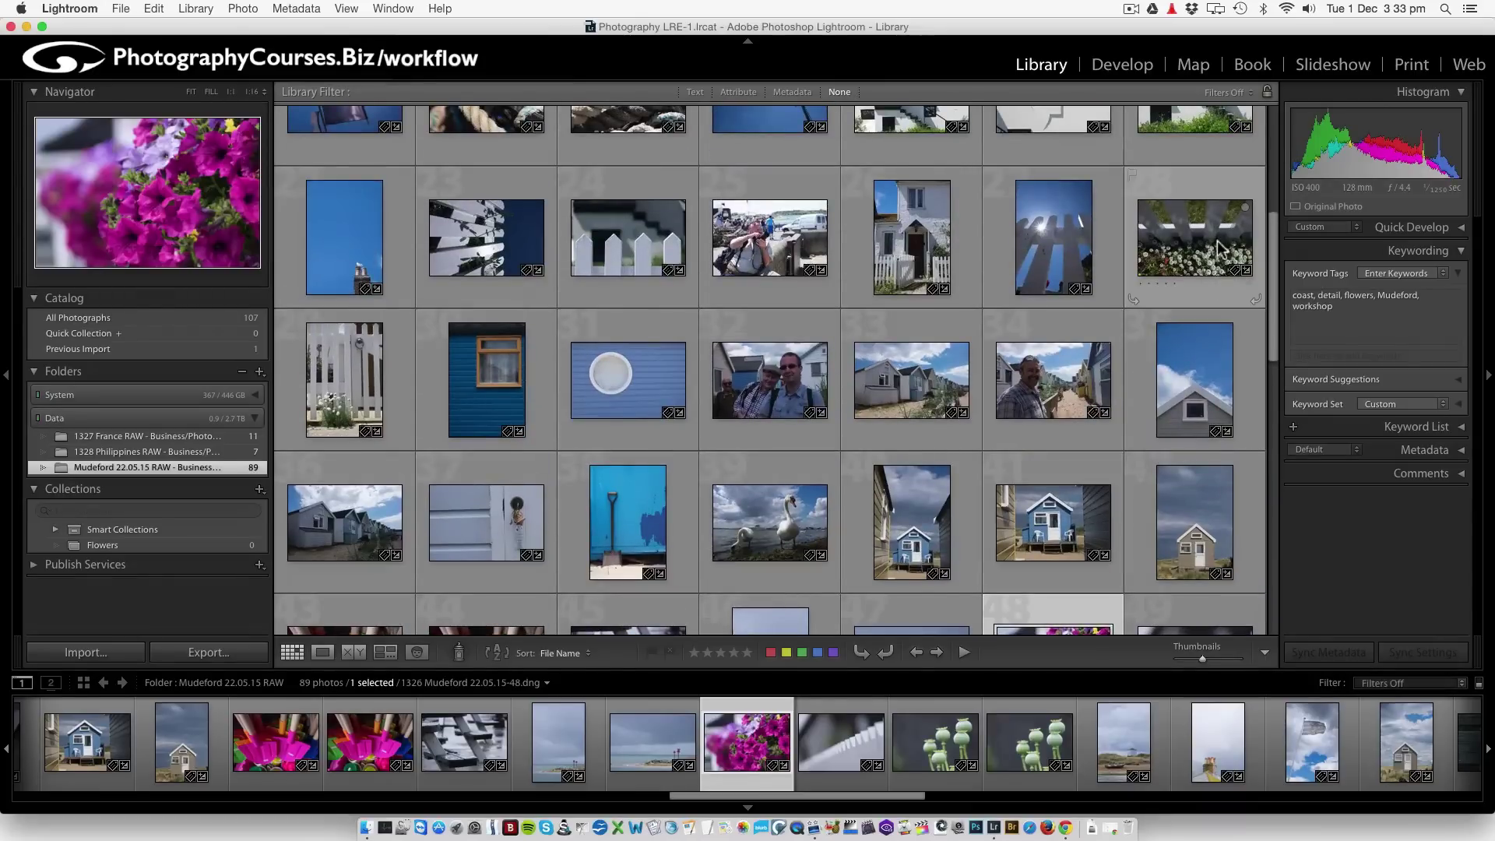
left_click(1220, 249, "super")
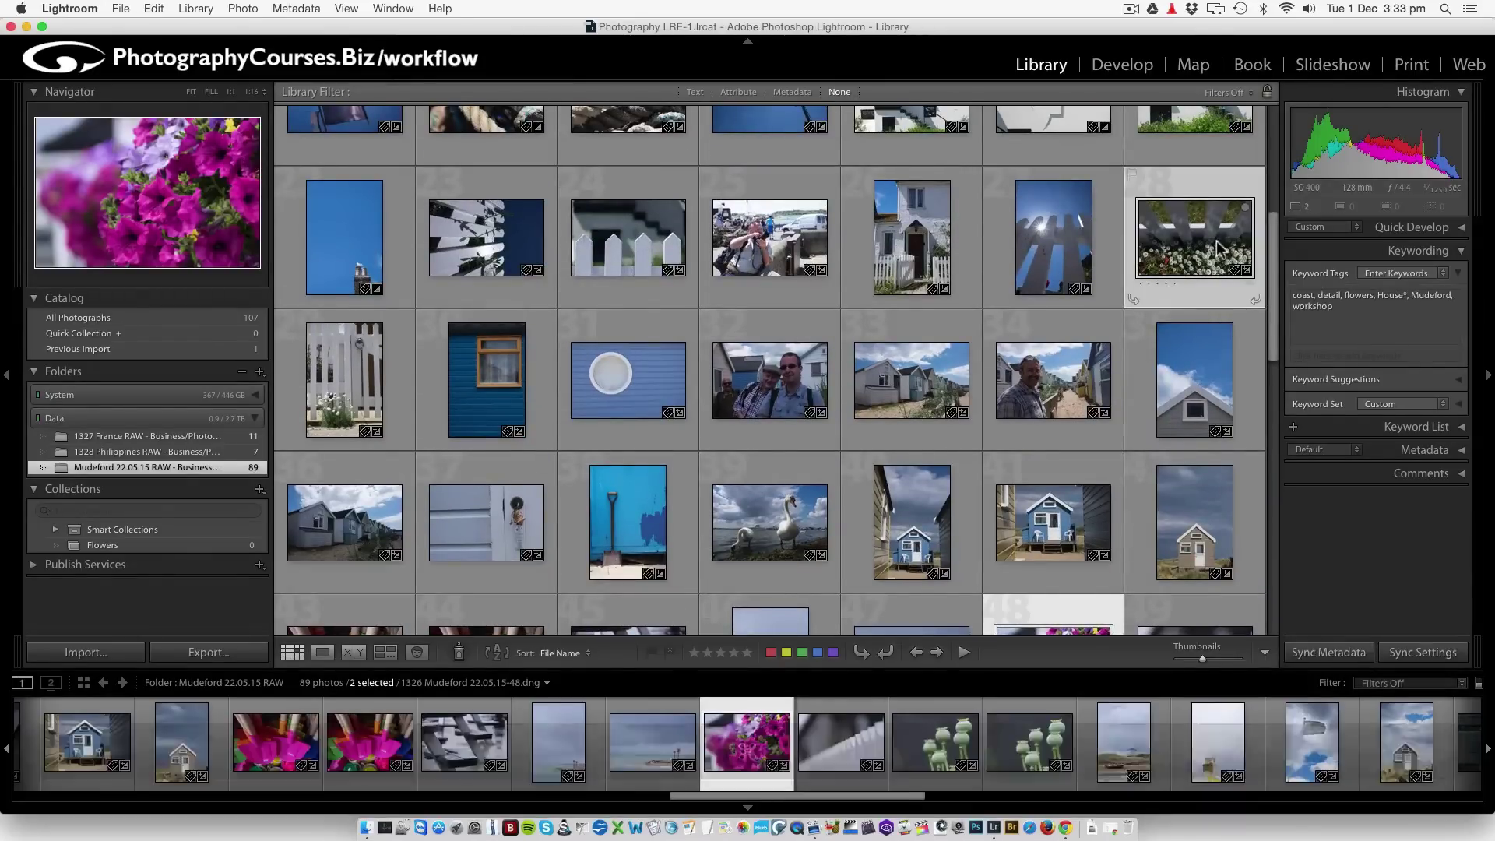
left_click_drag(1220, 249, 189, 543)
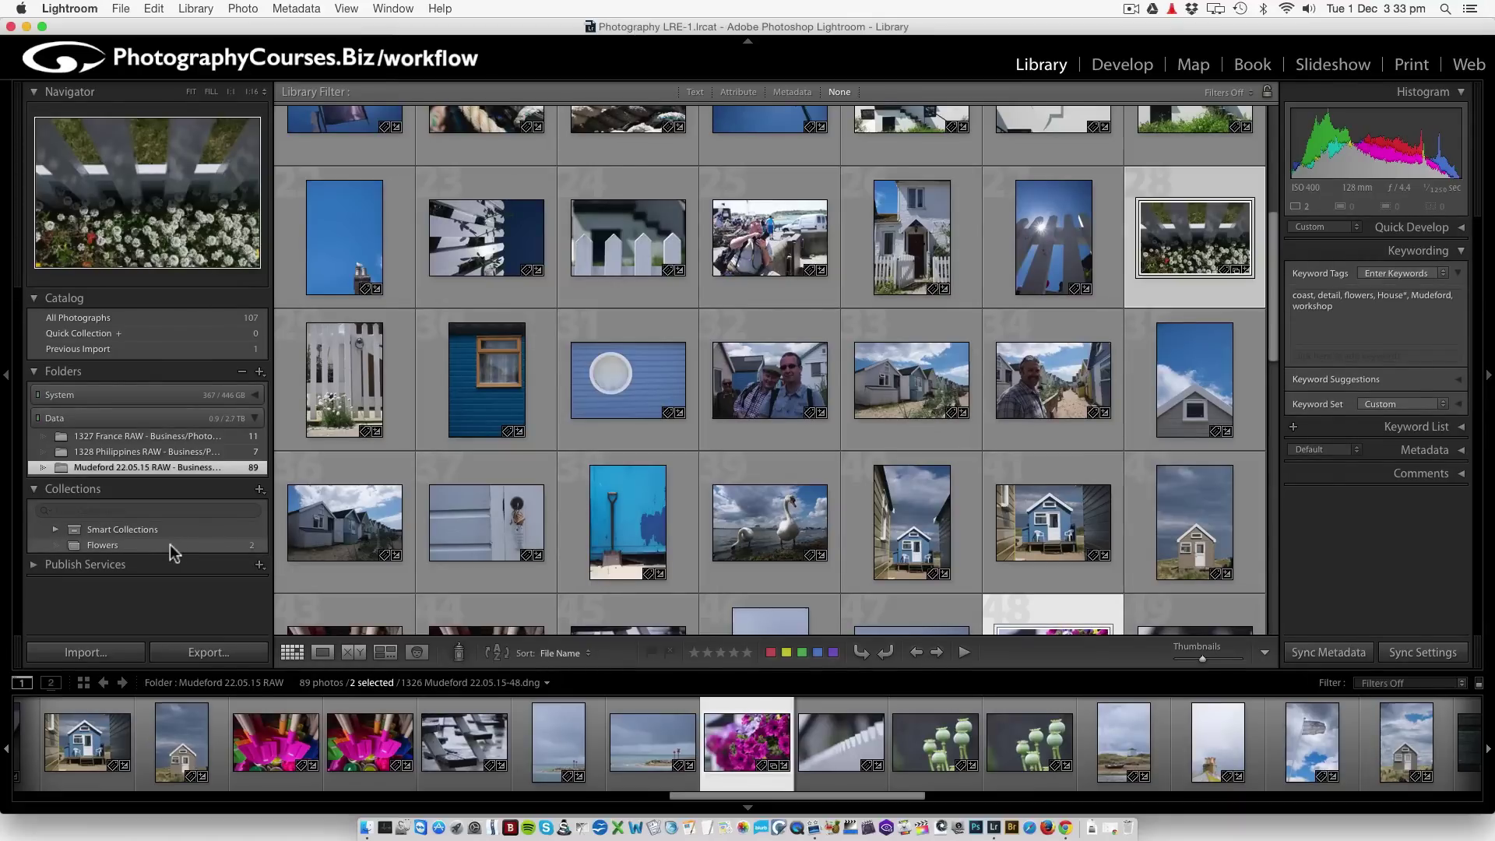
left_click(170, 545)
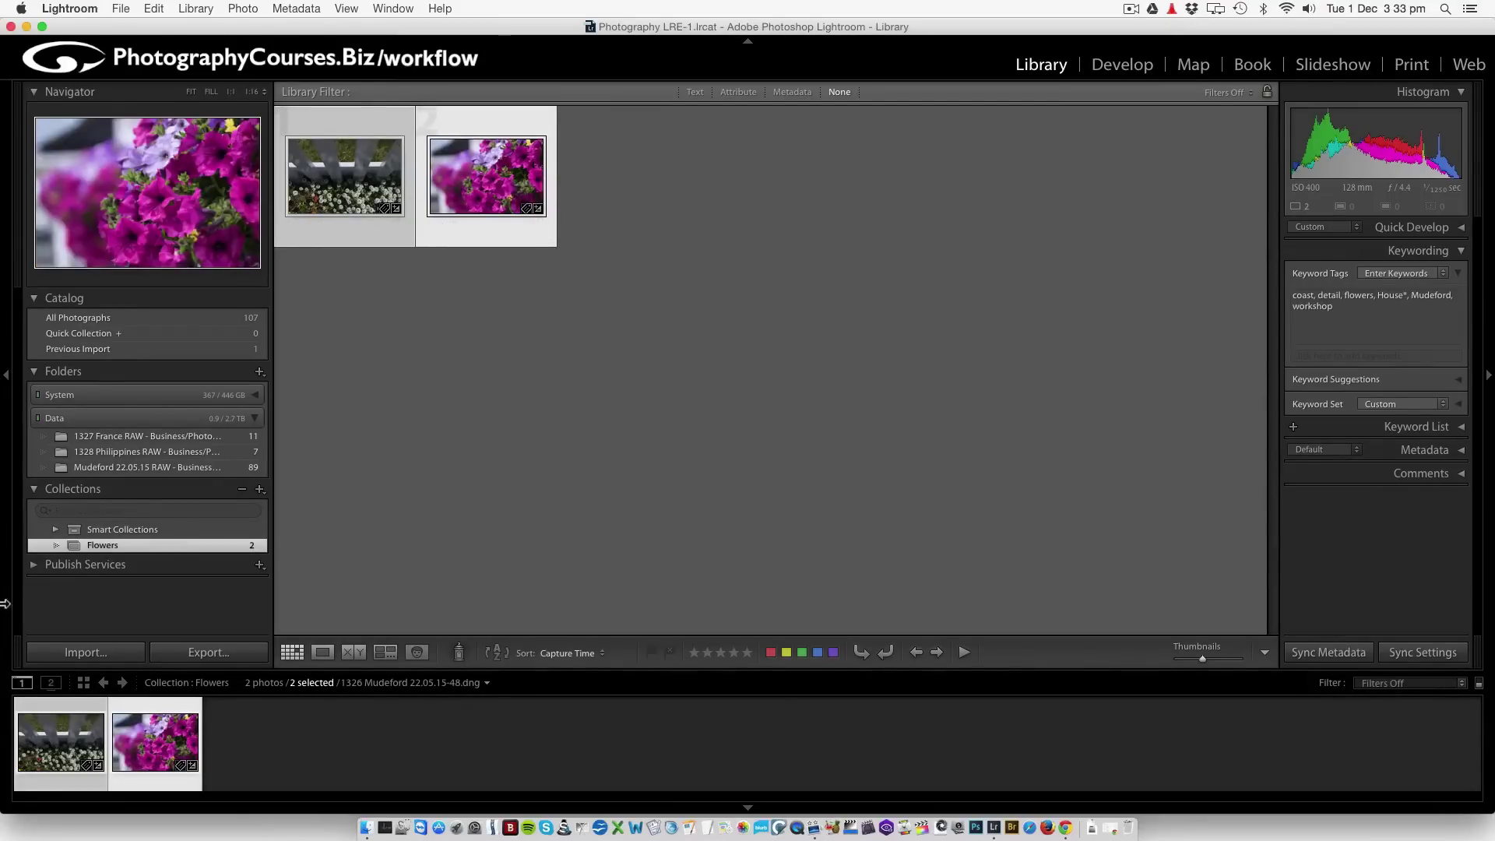
left_click(95, 469)
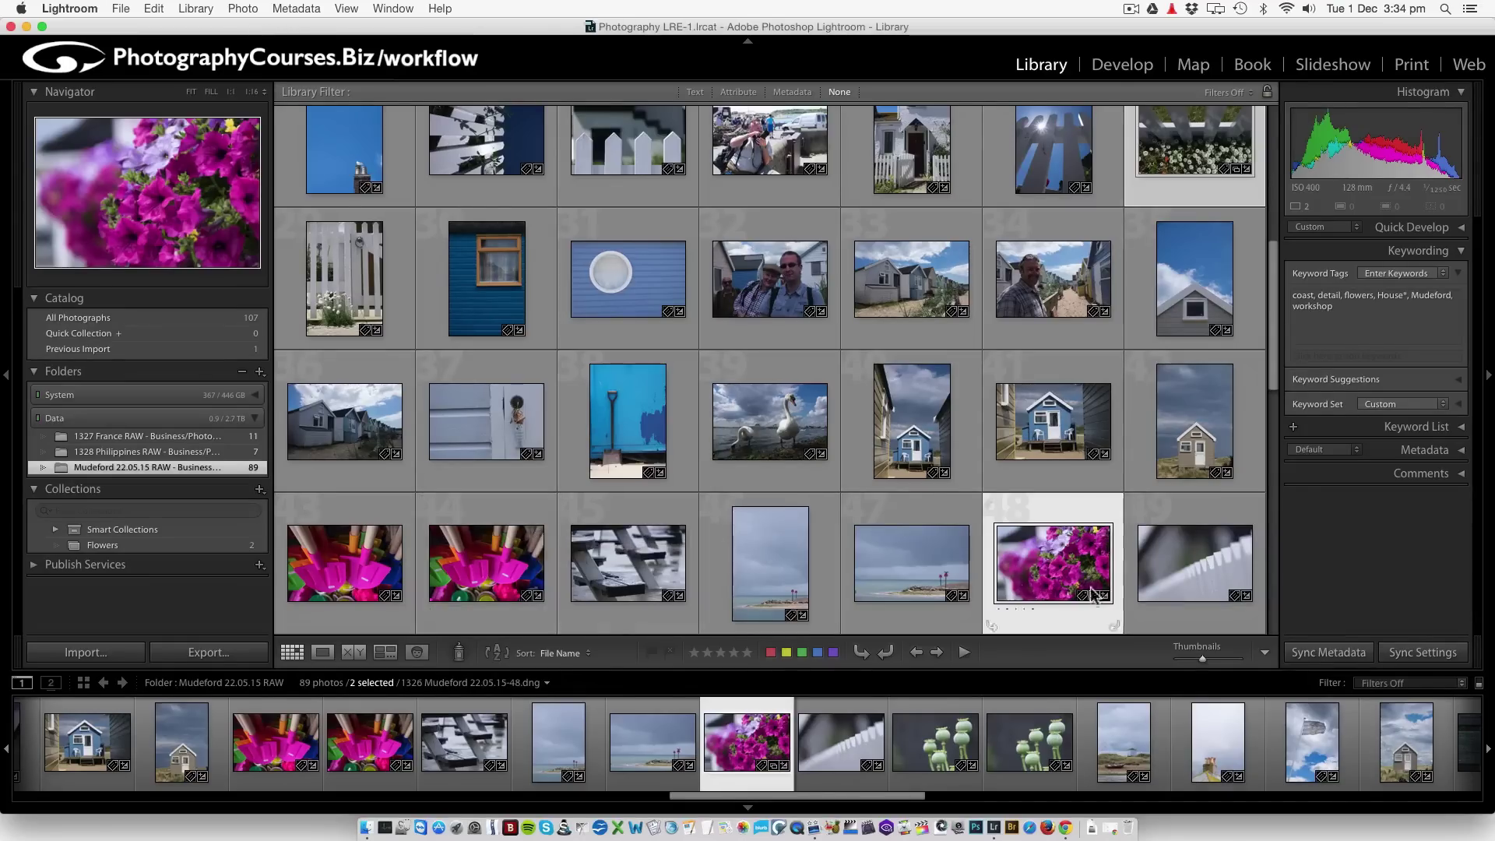
Filter the catalog by the 'flowers' keyword to 23 photos and shrink thumbnails so all fit
left_click(1461, 426)
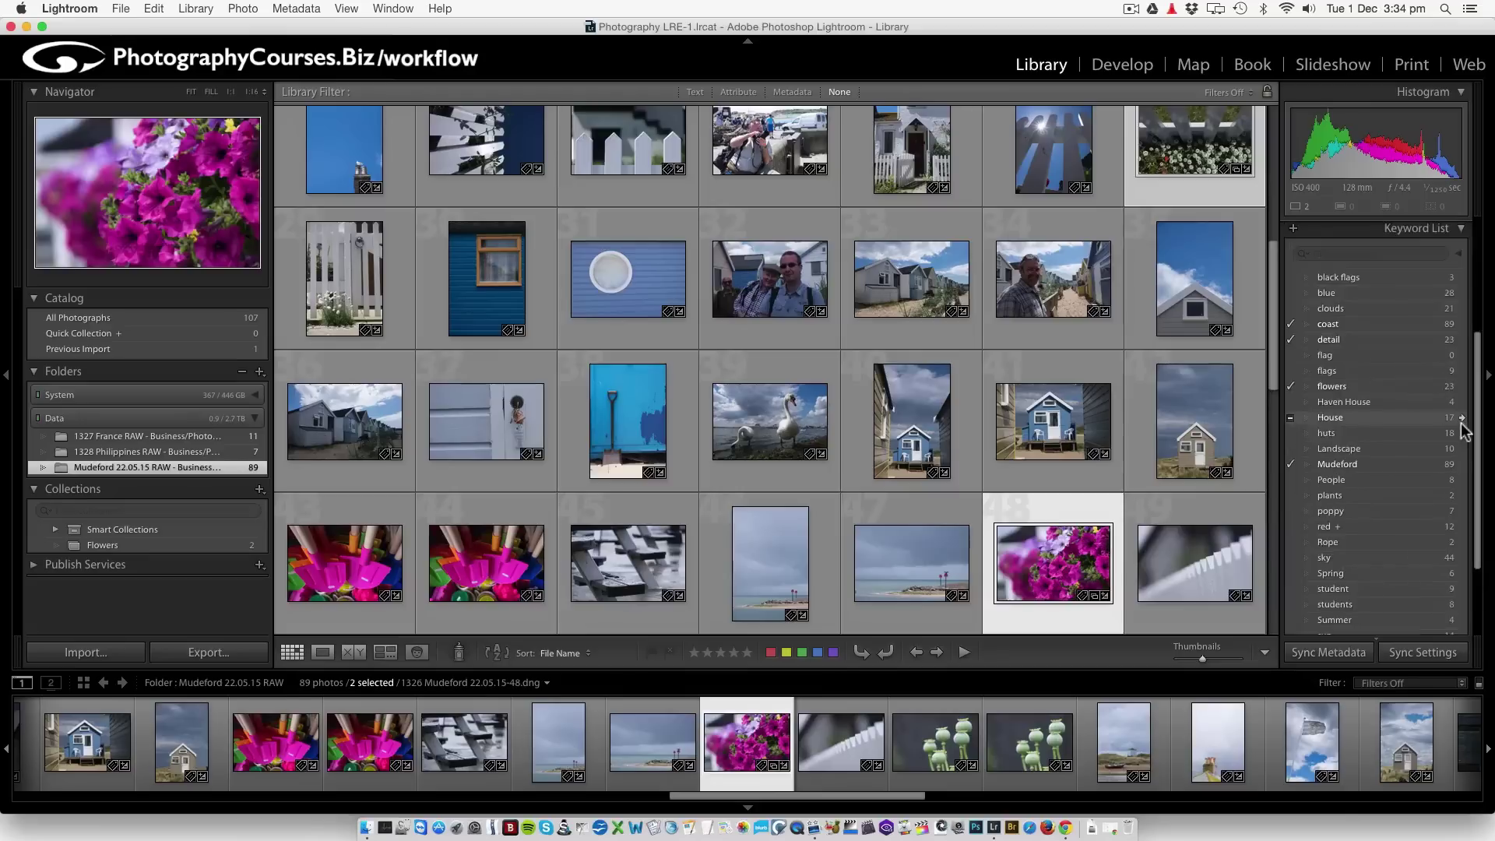
left_click(1288, 386)
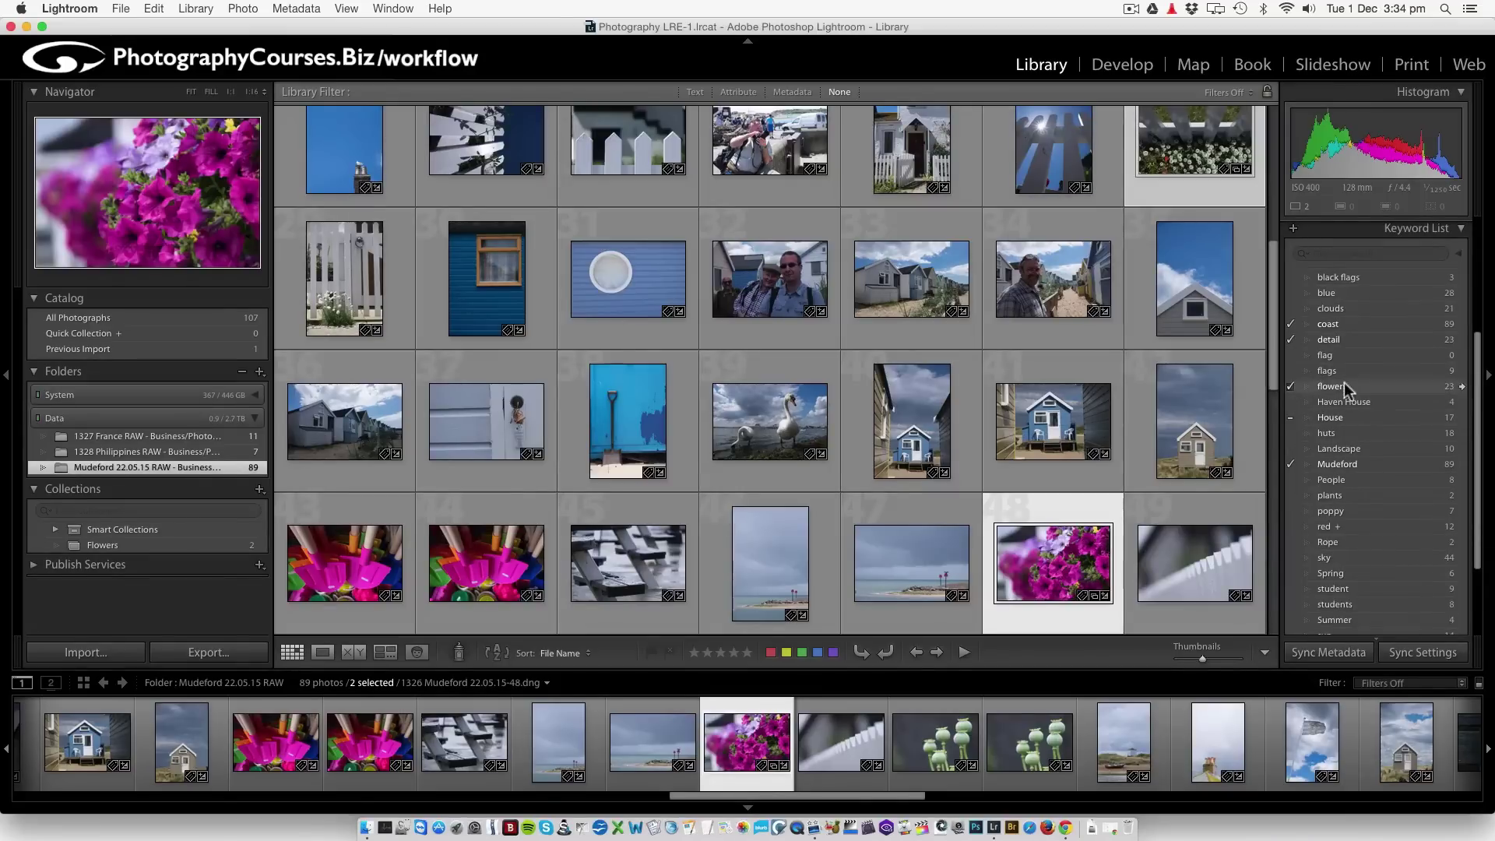
left_click(1462, 387)
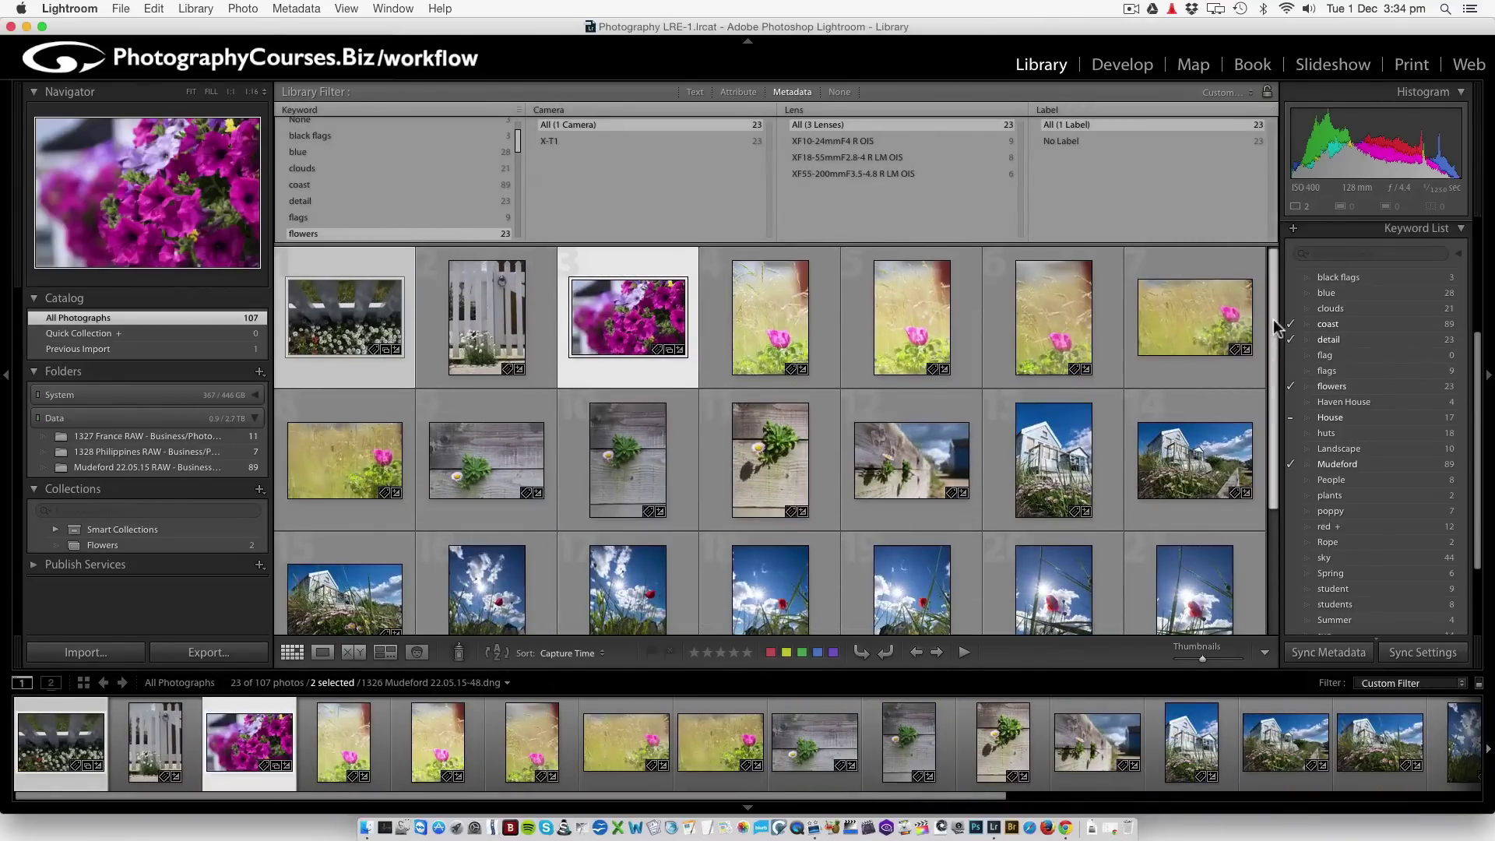
left_click_drag(1275, 327, 1262, 275)
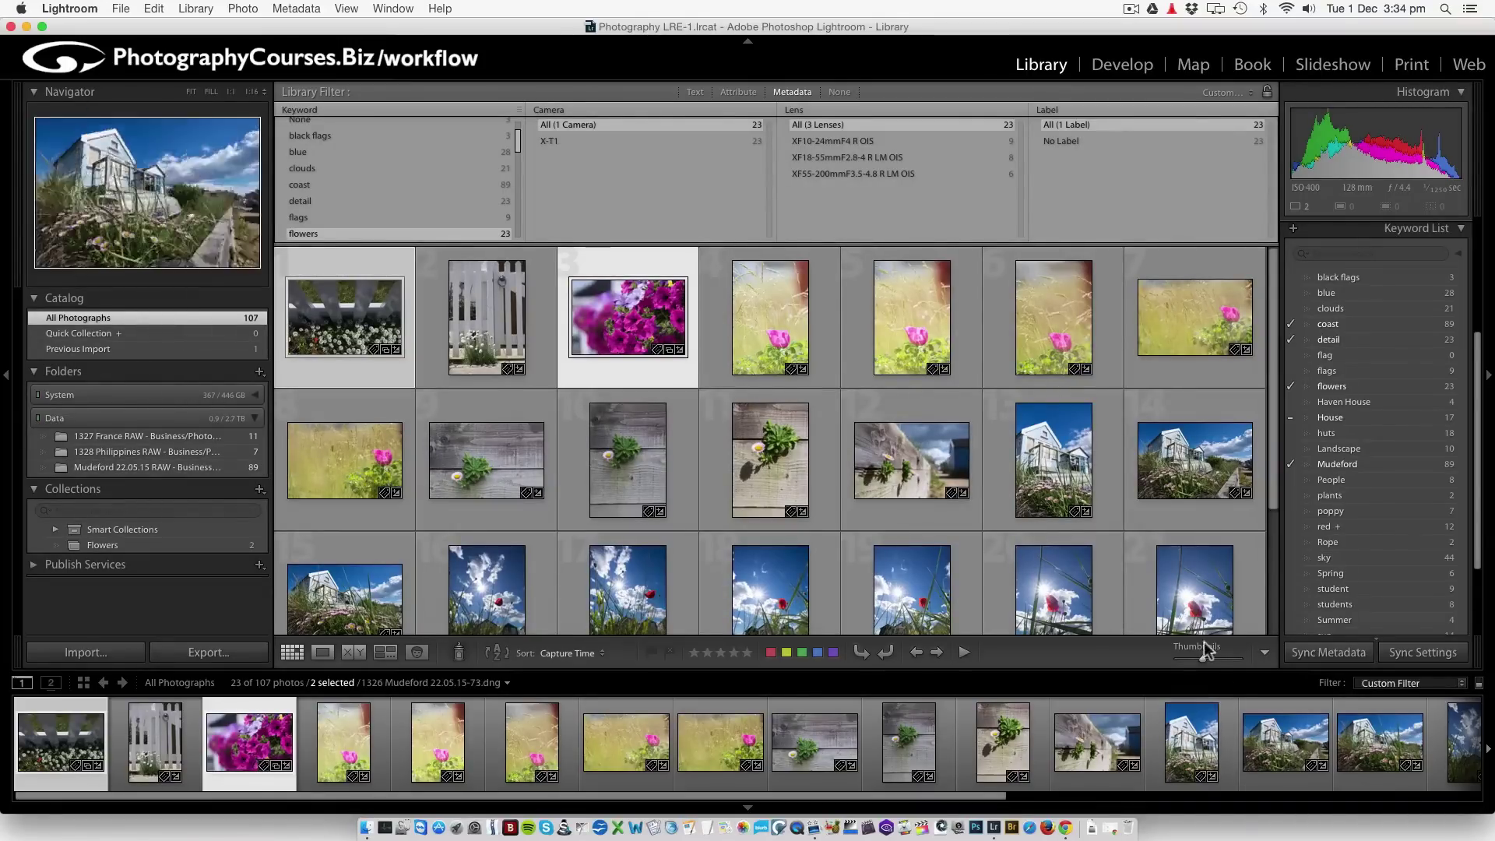
left_click_drag(1198, 660, 1193, 661)
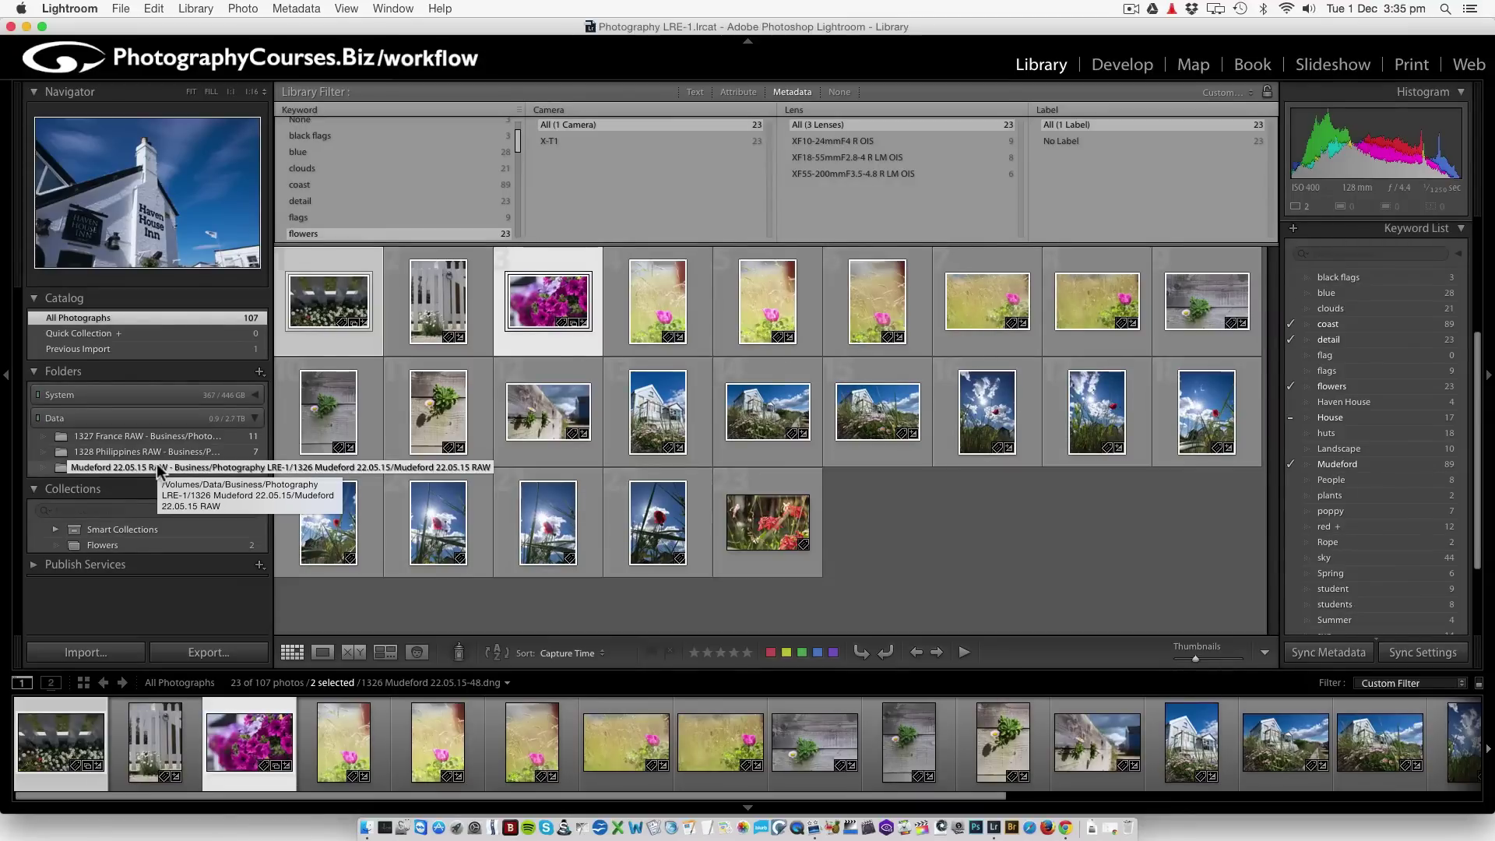
Add the 20 flowers-tagged photos, excluding the purple one, to Flowers and view its 22 photos
left_click(158, 467)
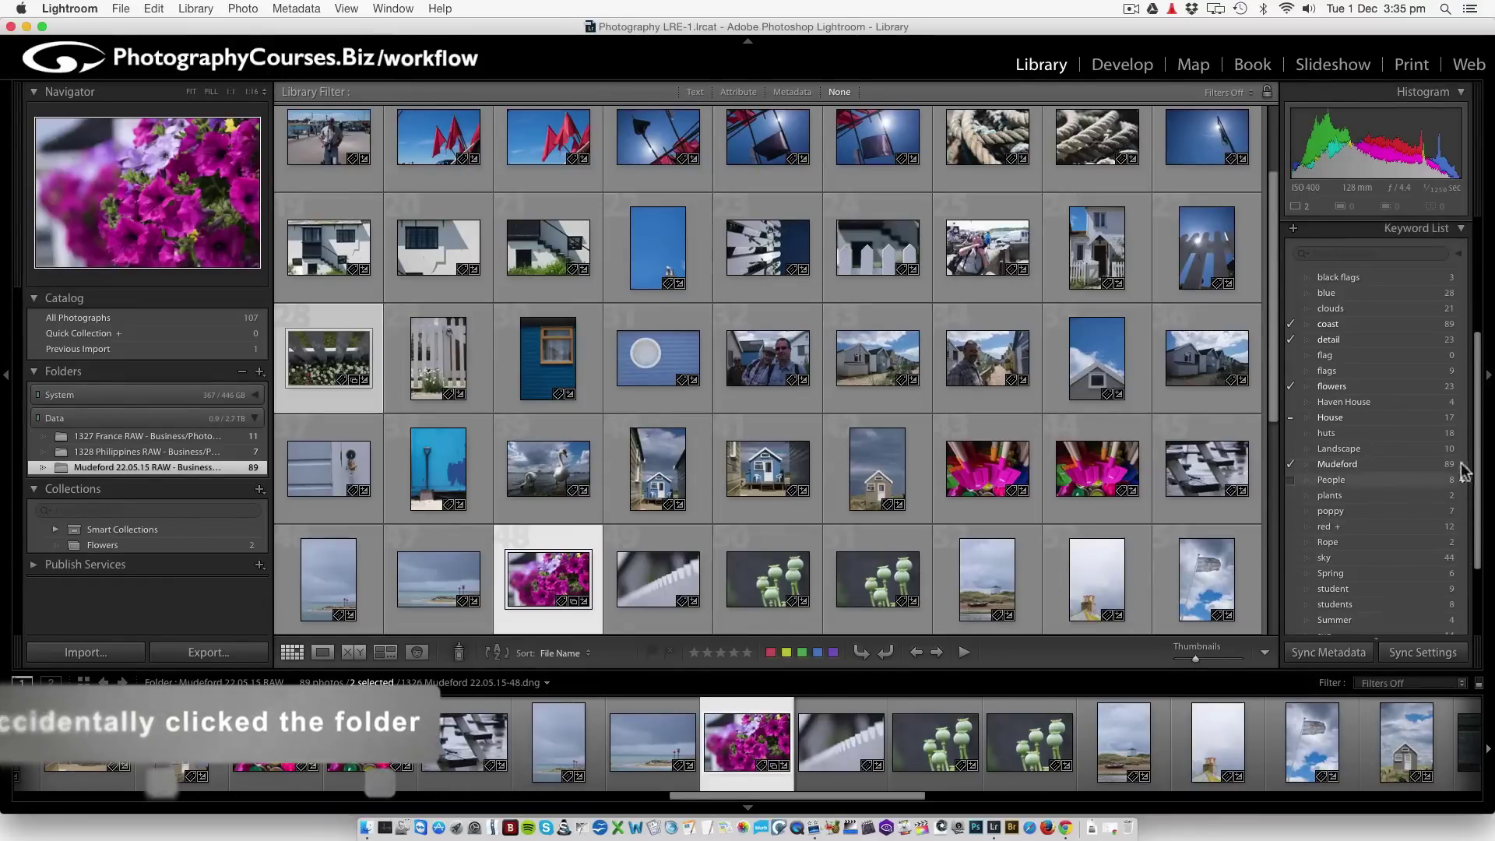
left_click(1461, 386)
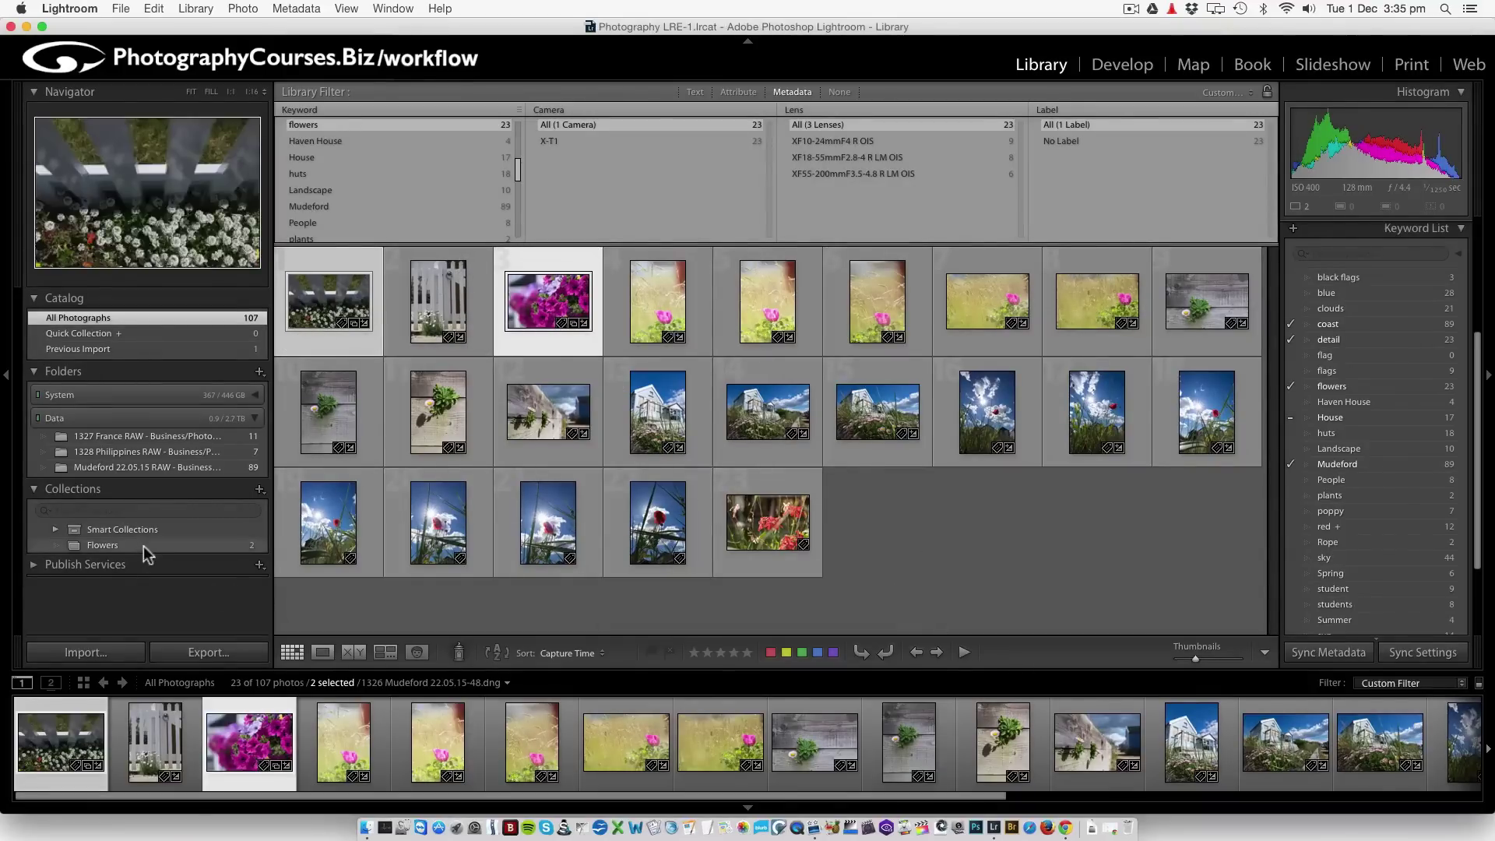
left_click(437, 320)
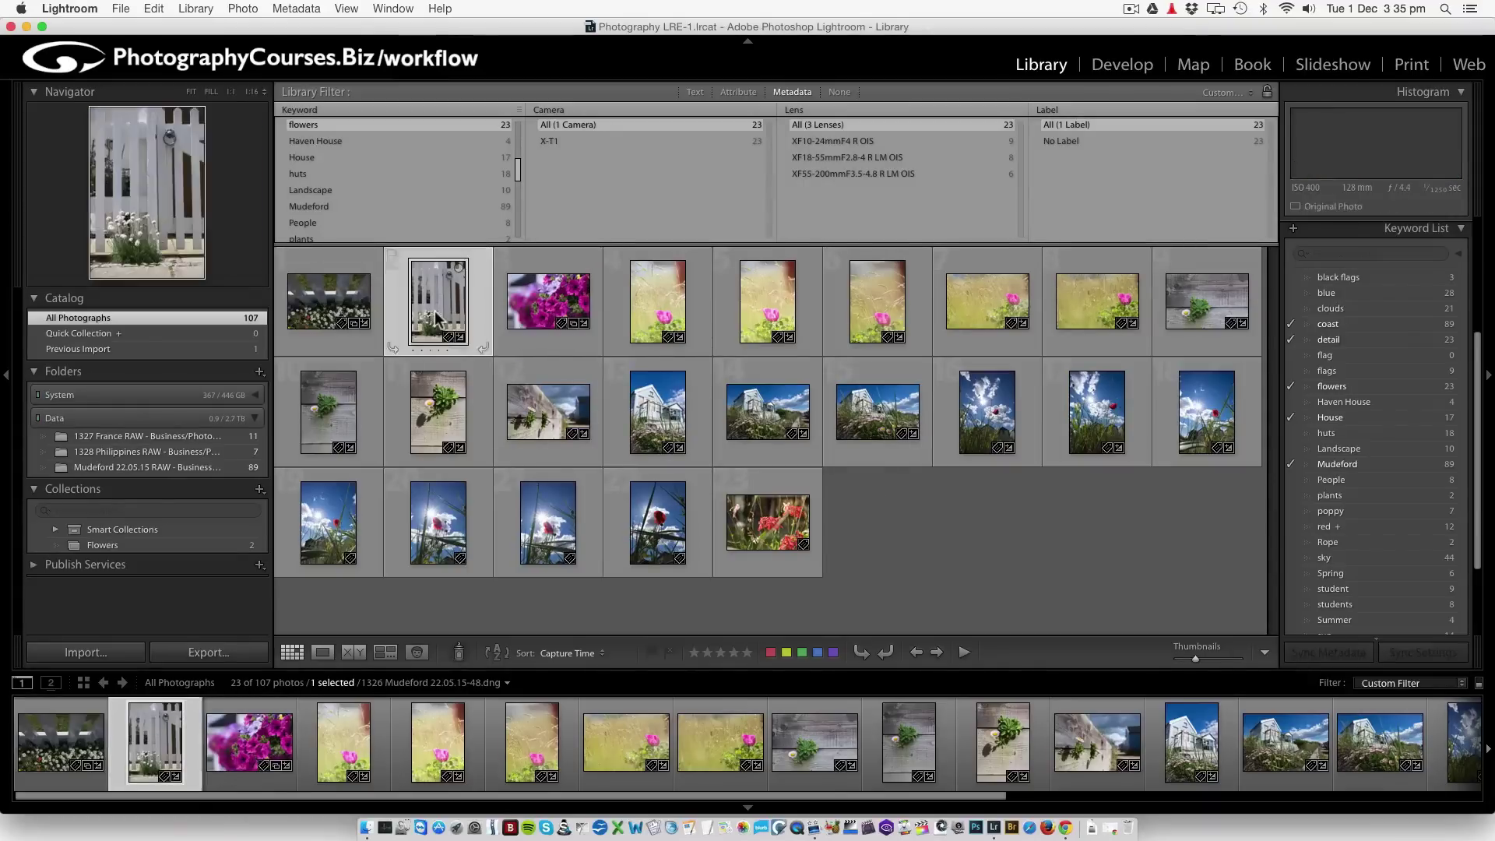
key("super")
left_click(653, 536, "shift")
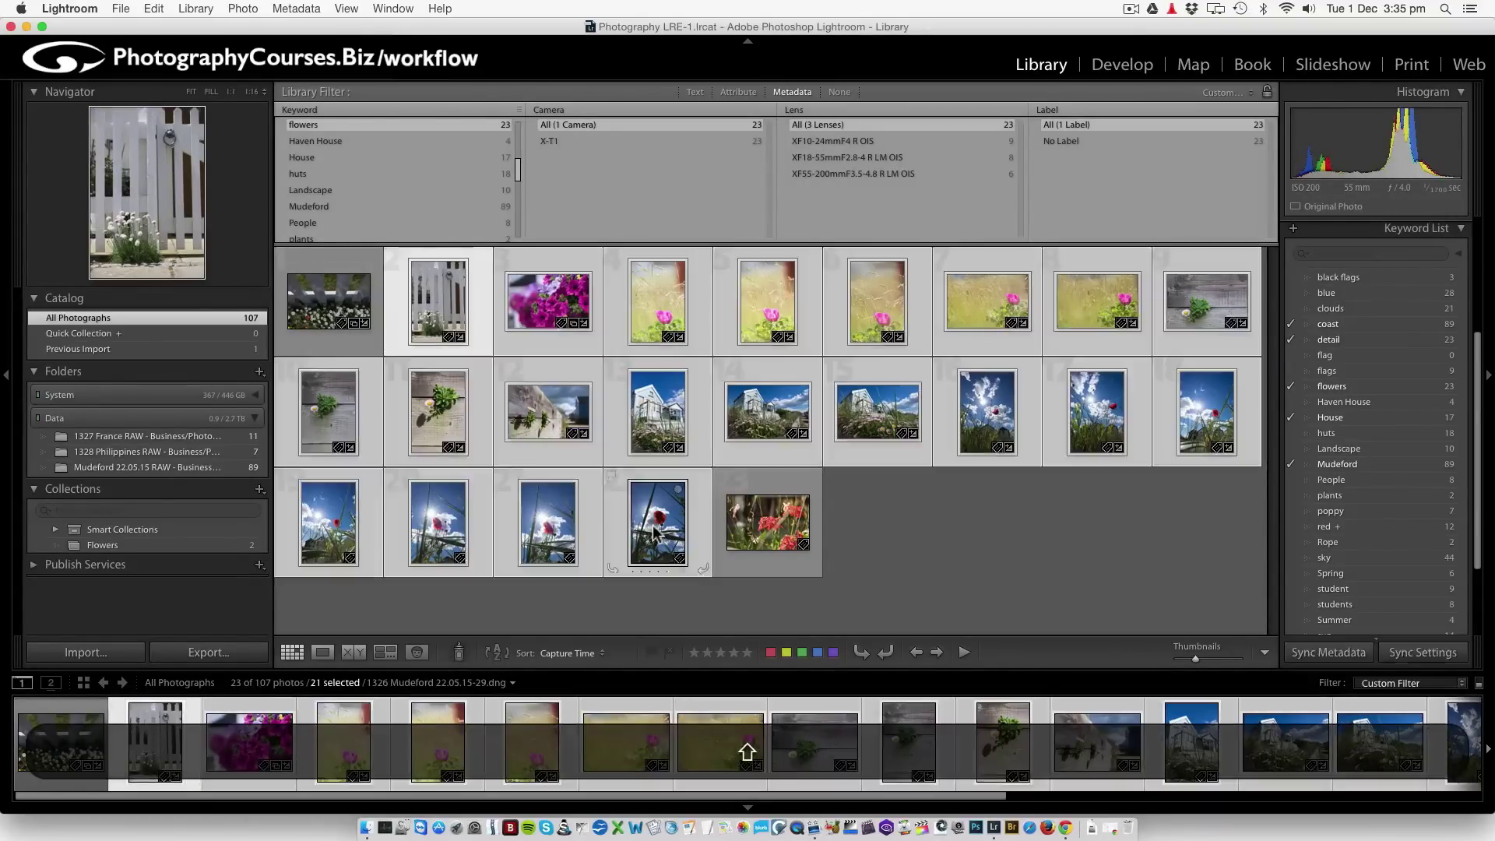
left_click(545, 304, "super")
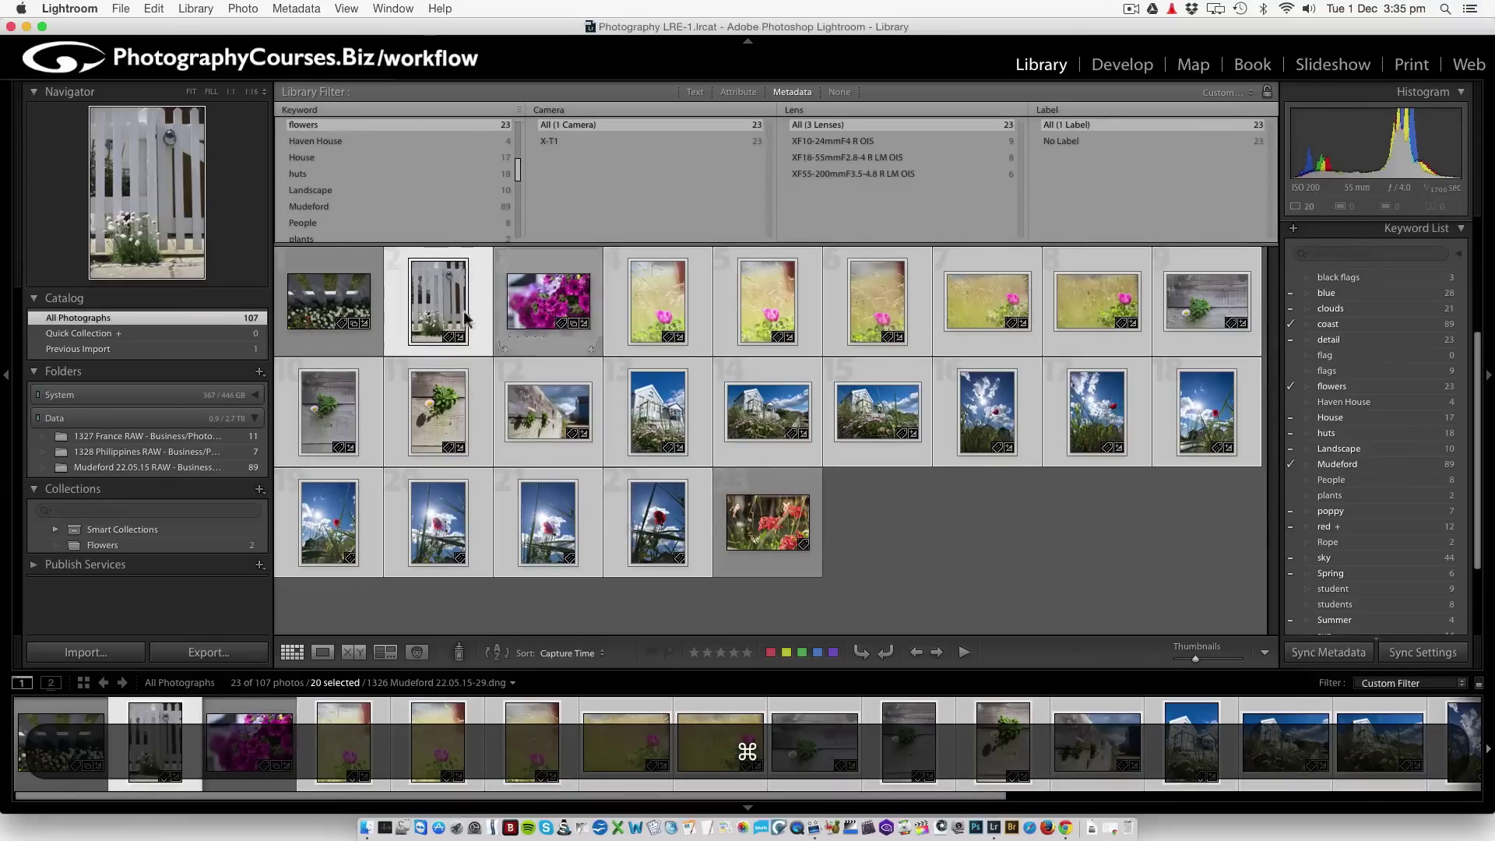
left_click_drag(420, 311, 120, 543)
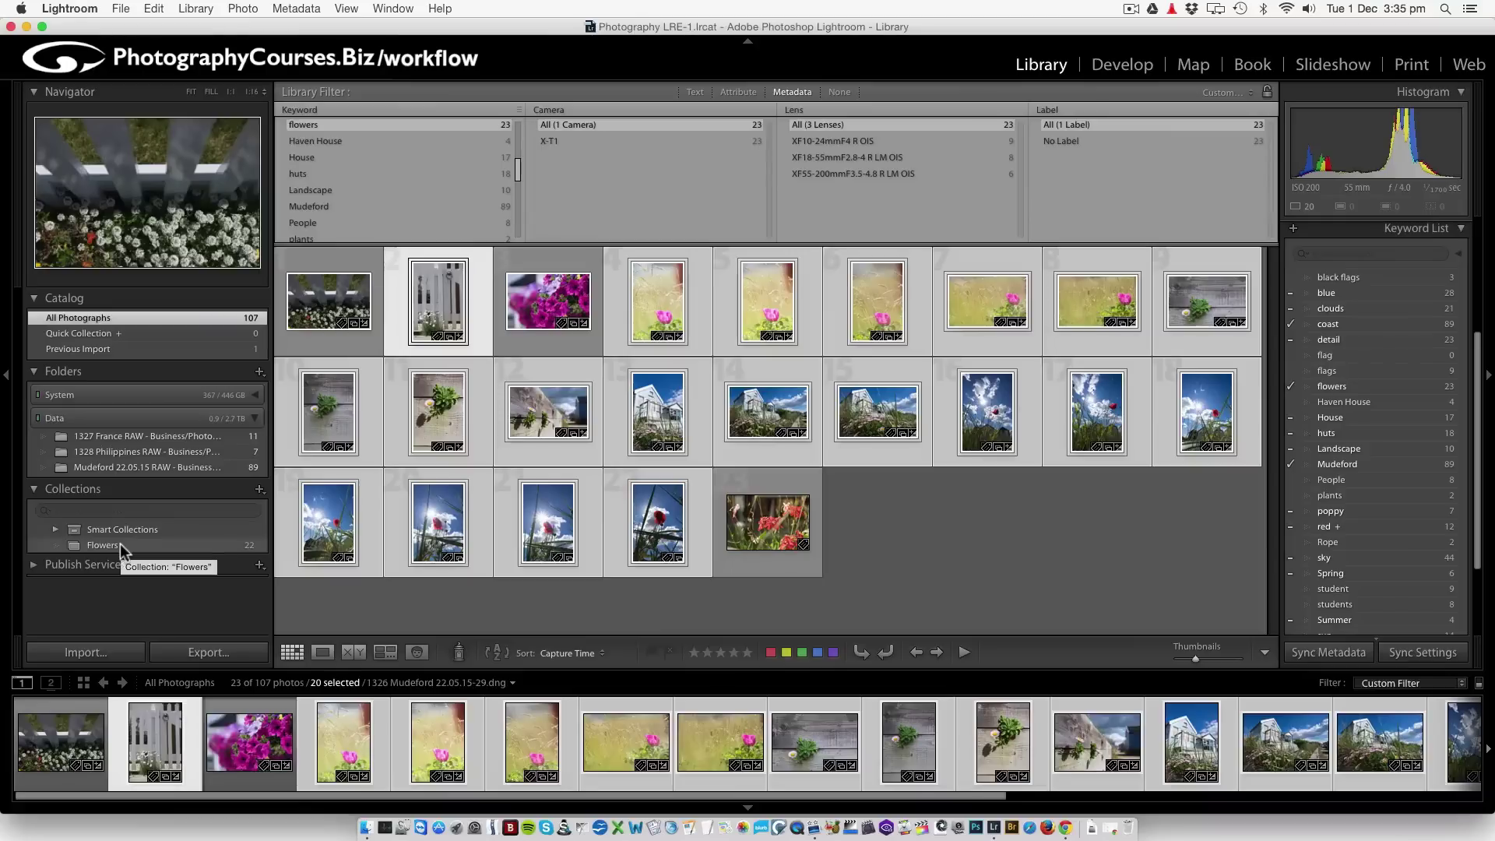
left_click(840, 91)
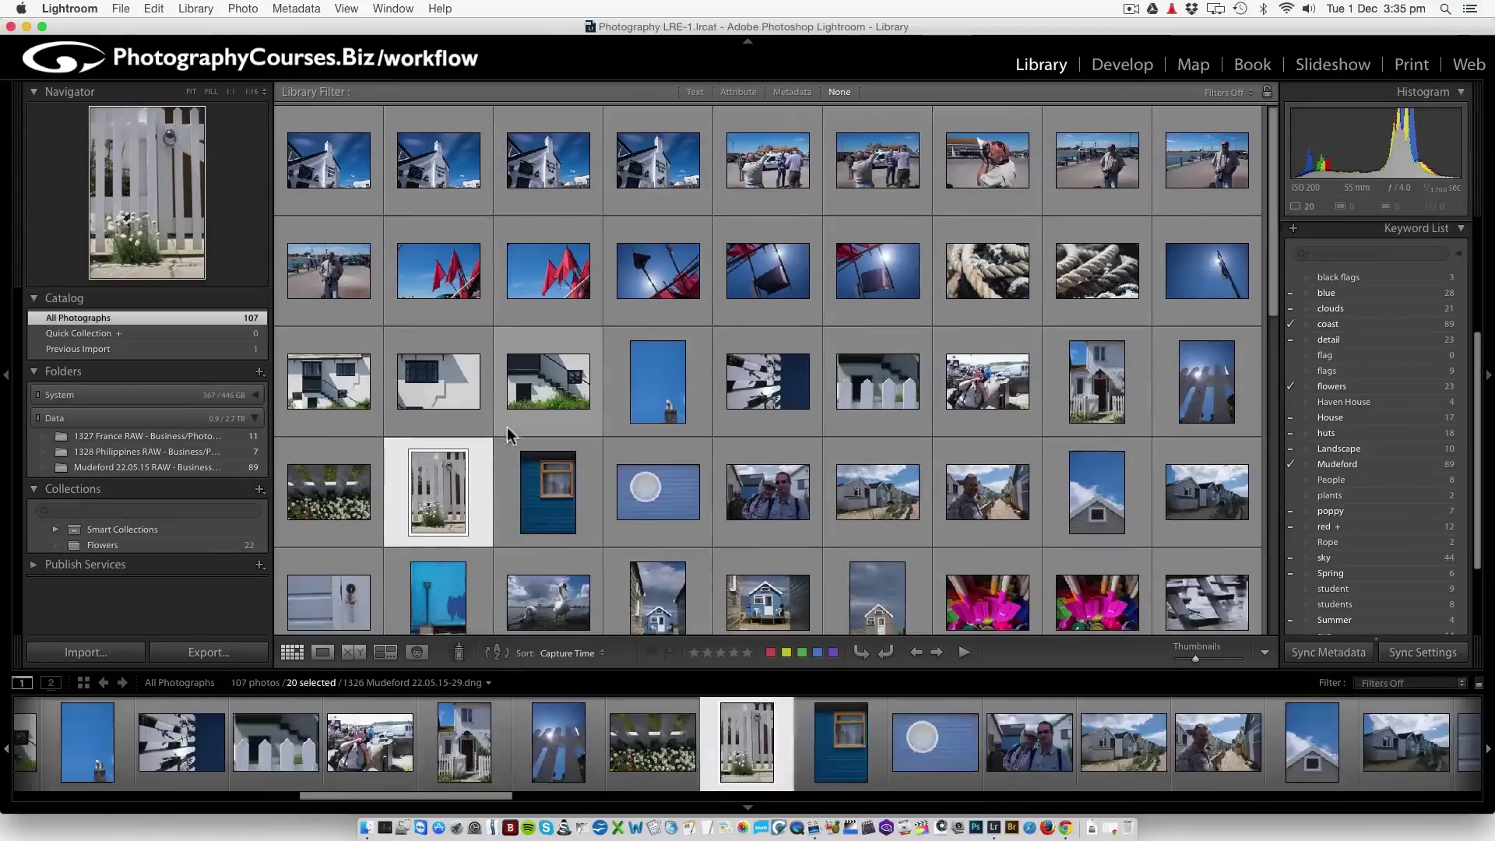
left_click(129, 547)
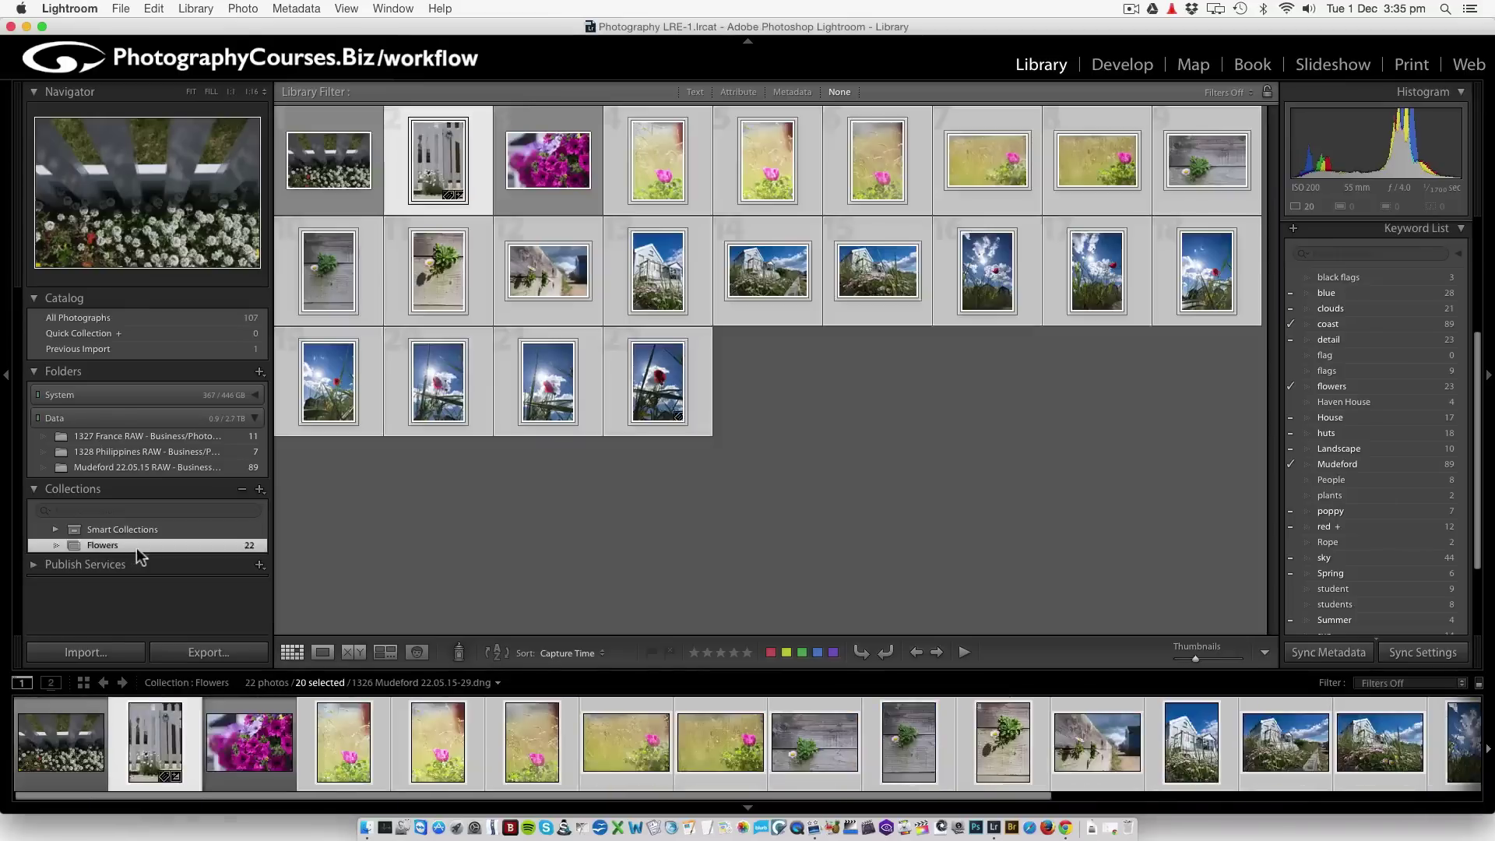